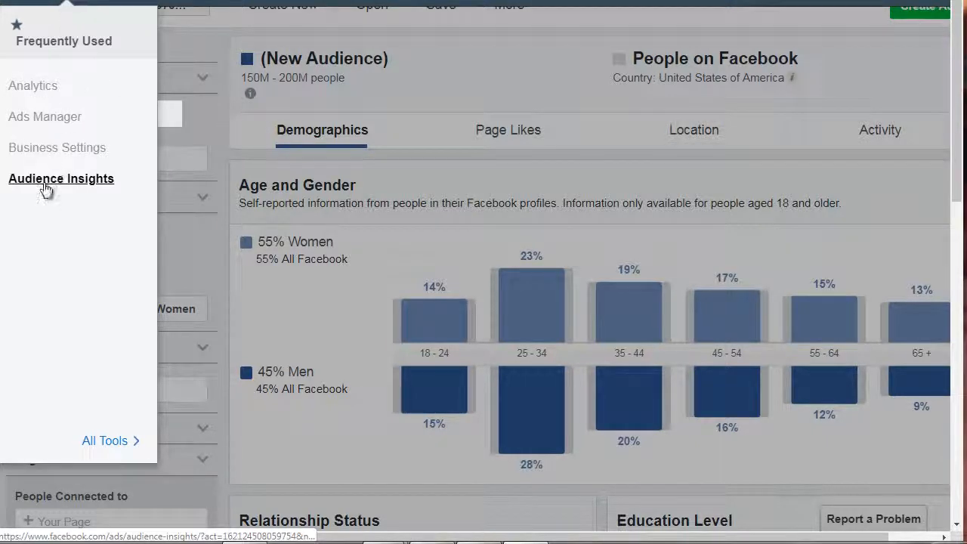
# Close the tools menu and look over the Create Audience filters from Location down to Advanced
pyautogui.click(243, 192)
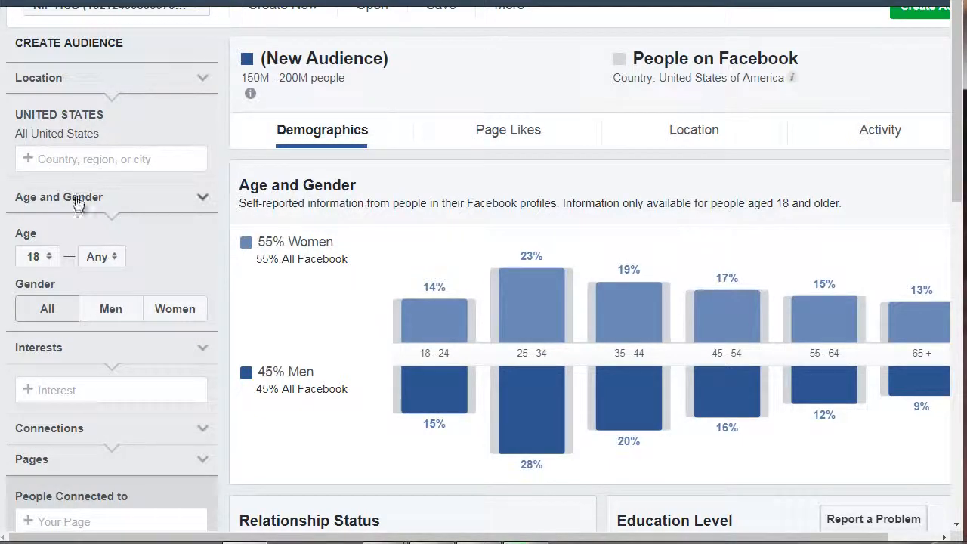
pyautogui.scroll(-3, 121, 242)
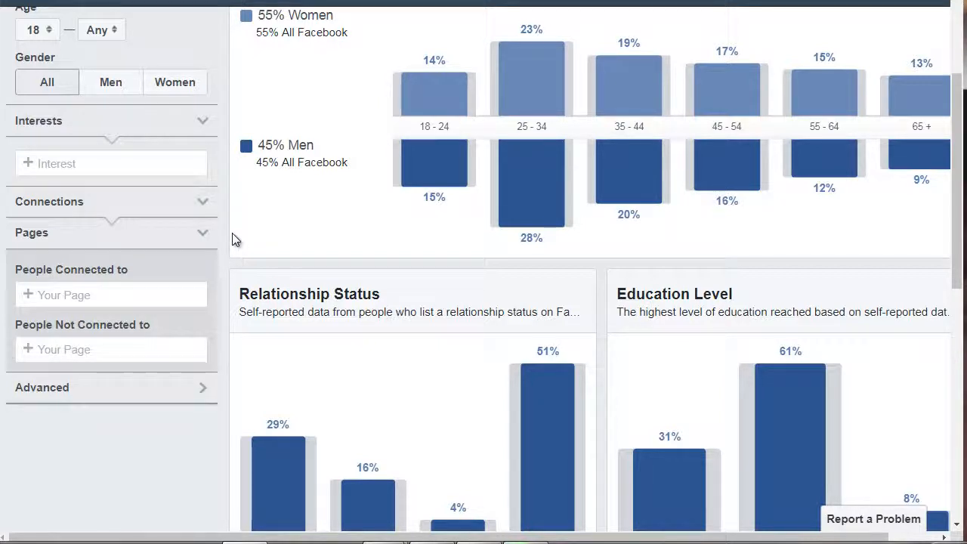
pyautogui.scroll(1, 233, 239)
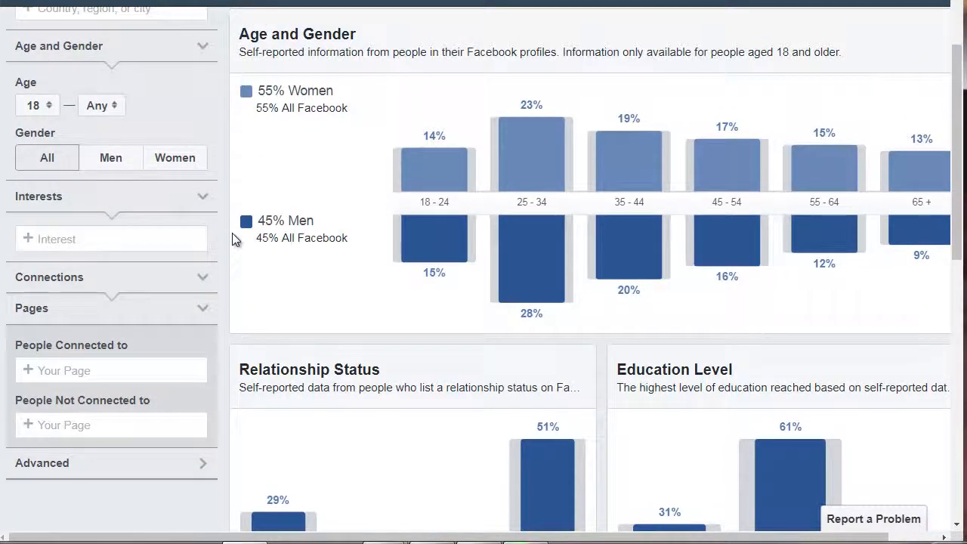
pyautogui.scroll(1, 955, 64)
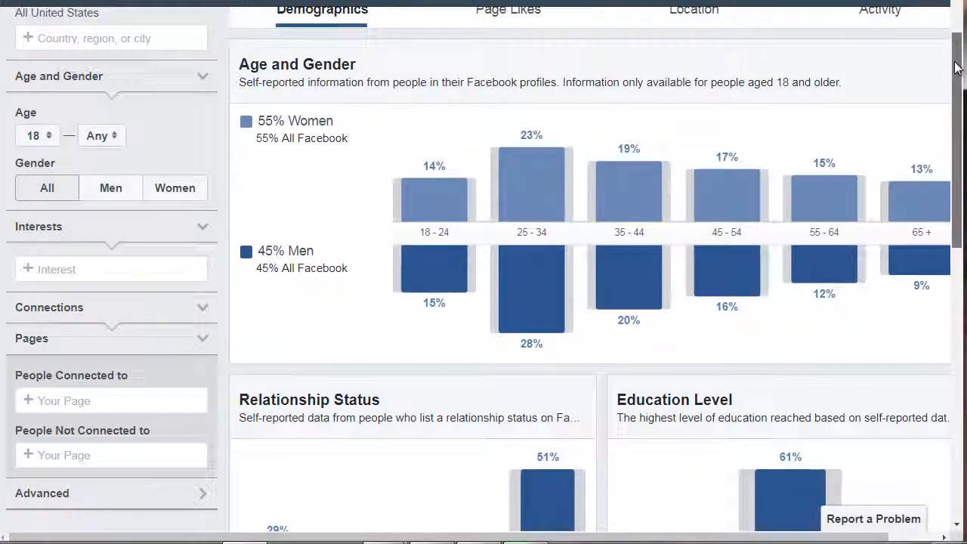
pyautogui.moveTo(954, 60); pyautogui.dragTo(954, 43)
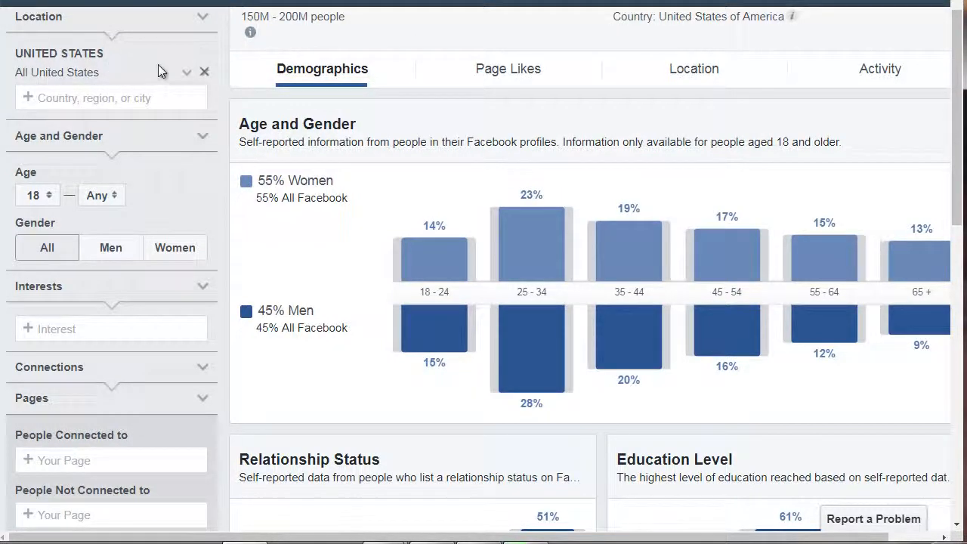
# Remove United States from the audience location and search for Australia instead
pyautogui.moveTo(201, 73)
pyautogui.click(203, 74)
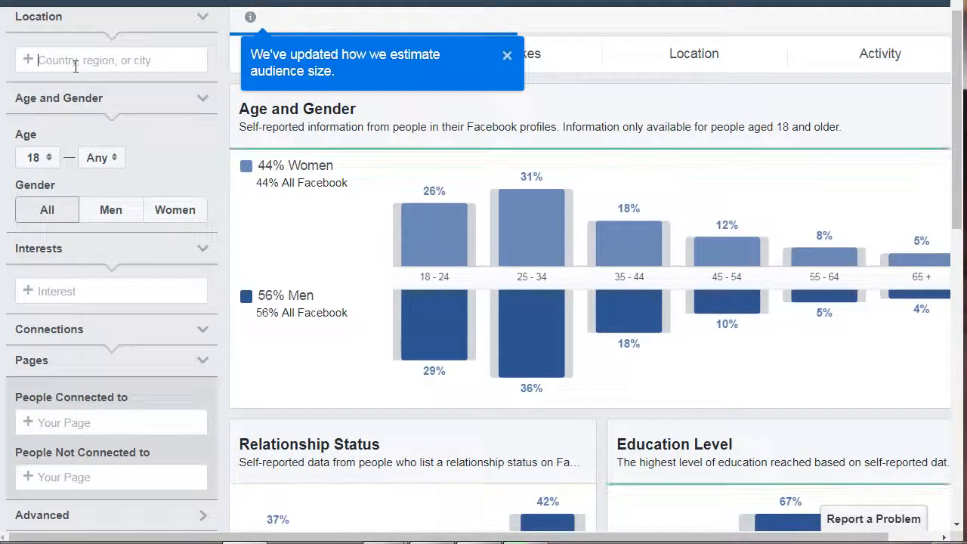
pyautogui.write('au')
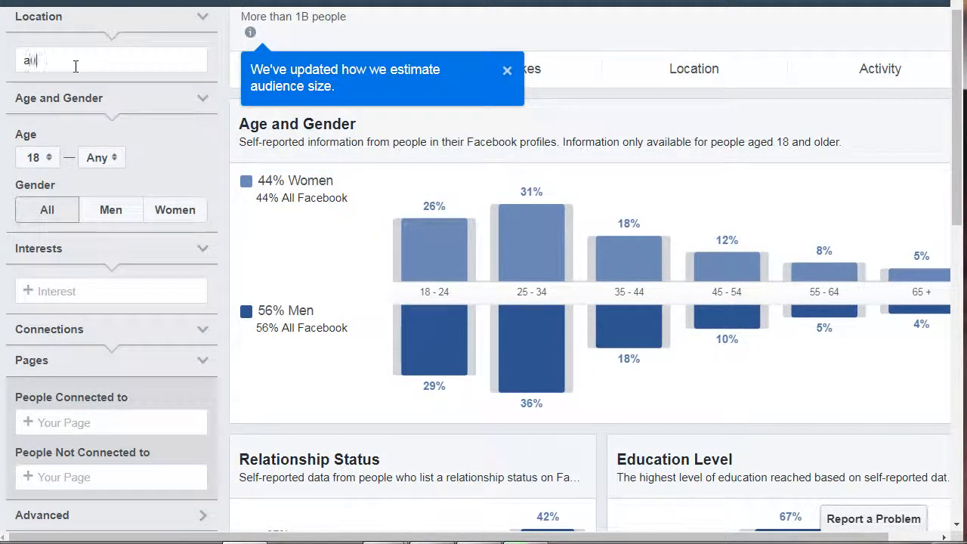
pyautogui.write('stralia')
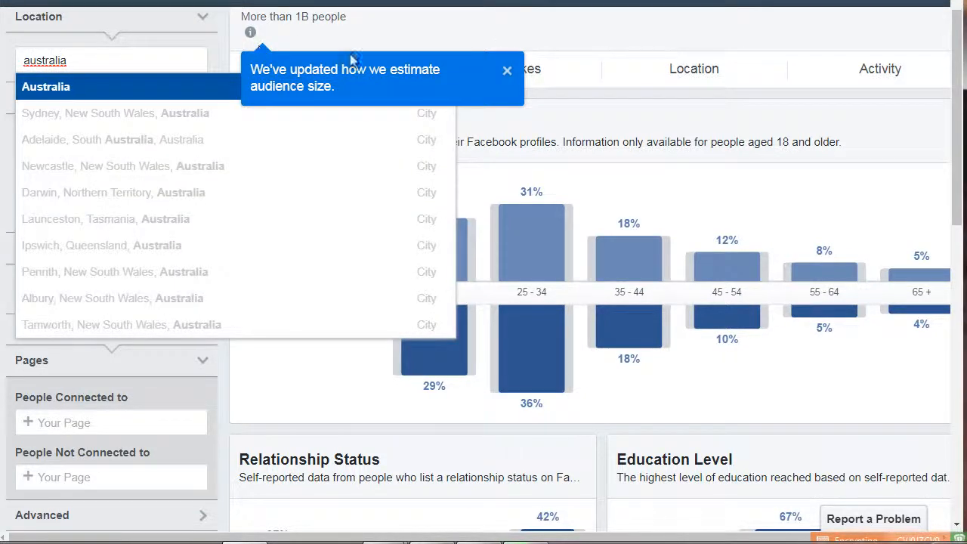
# Replace the Australia location search with United States and pick it as the audience country
pyautogui.click(270, 57)
pyautogui.moveTo(71, 59); pyautogui.dragTo(2, 60)
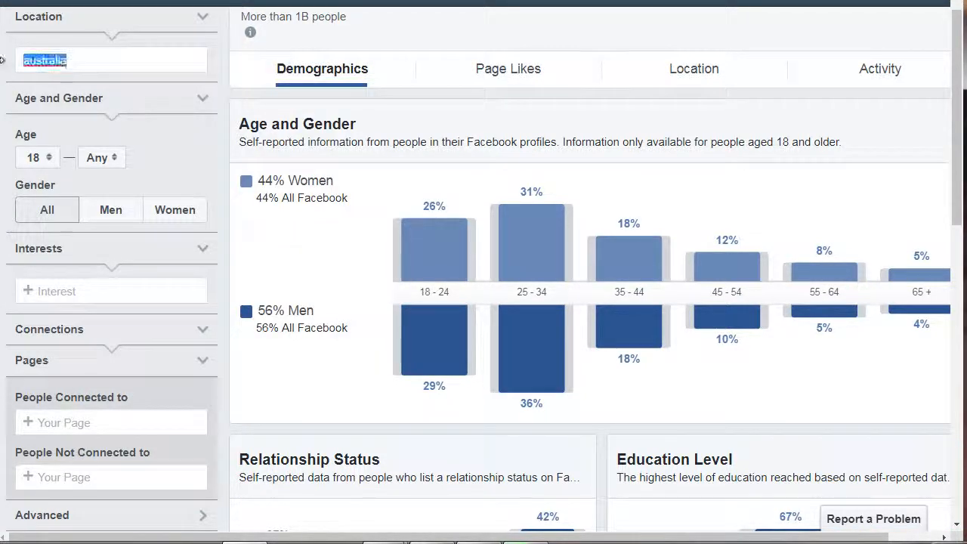
pyautogui.write('united ')
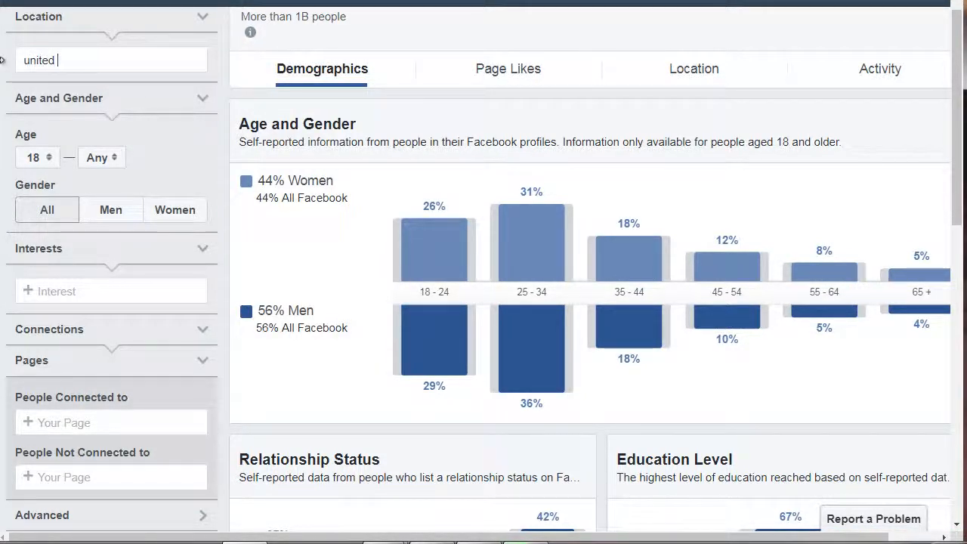
pyautogui.write('states')
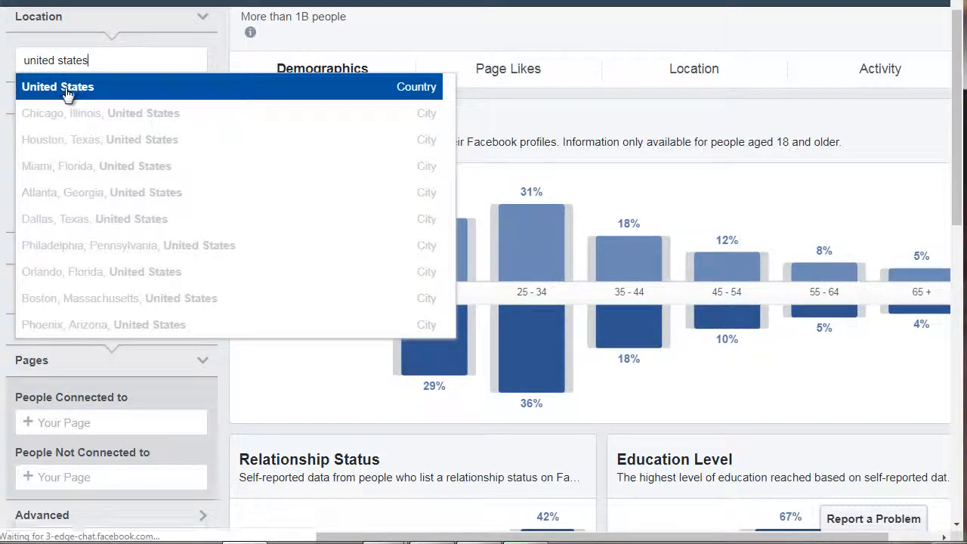
pyautogui.click(181, 80)
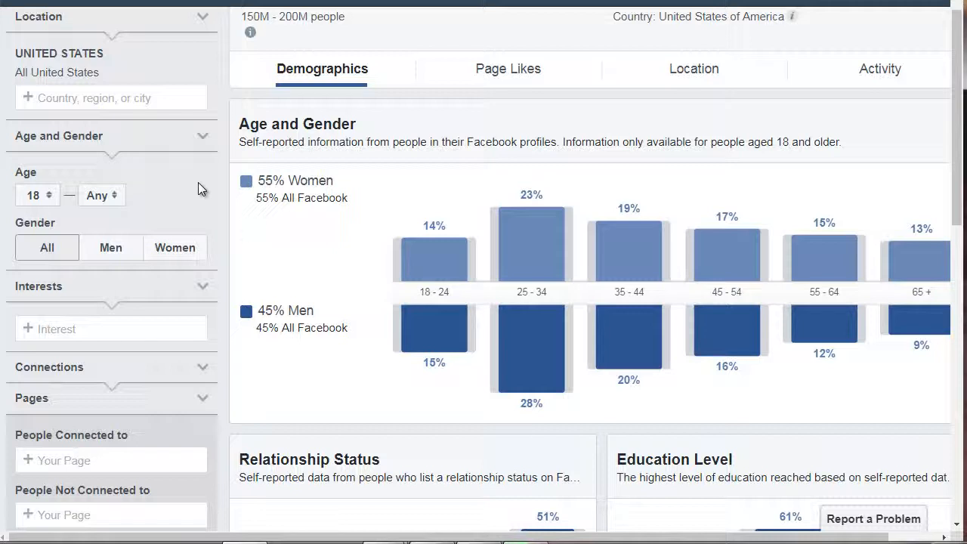
# Set the audience age range to 30 through 65+
pyautogui.click(46, 209)
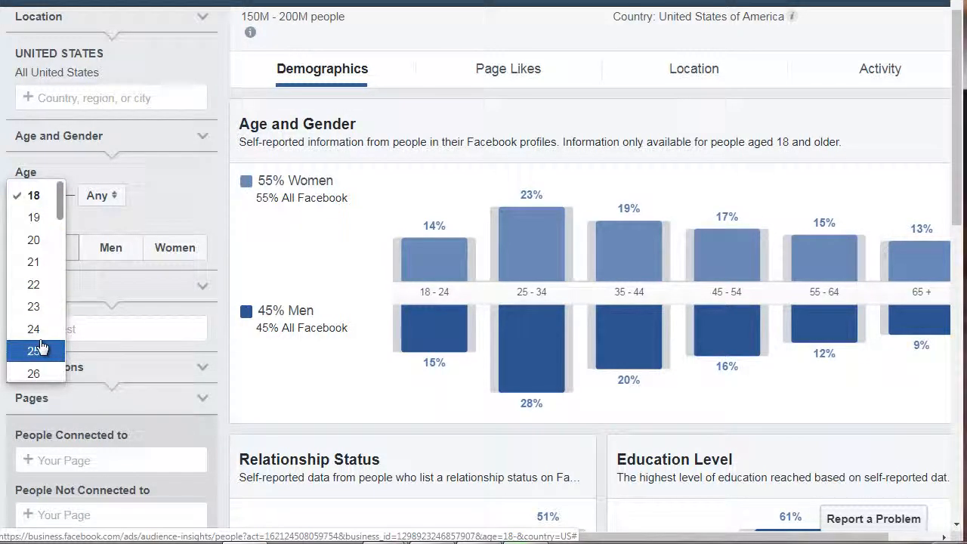
pyautogui.scroll(-3, 42, 346)
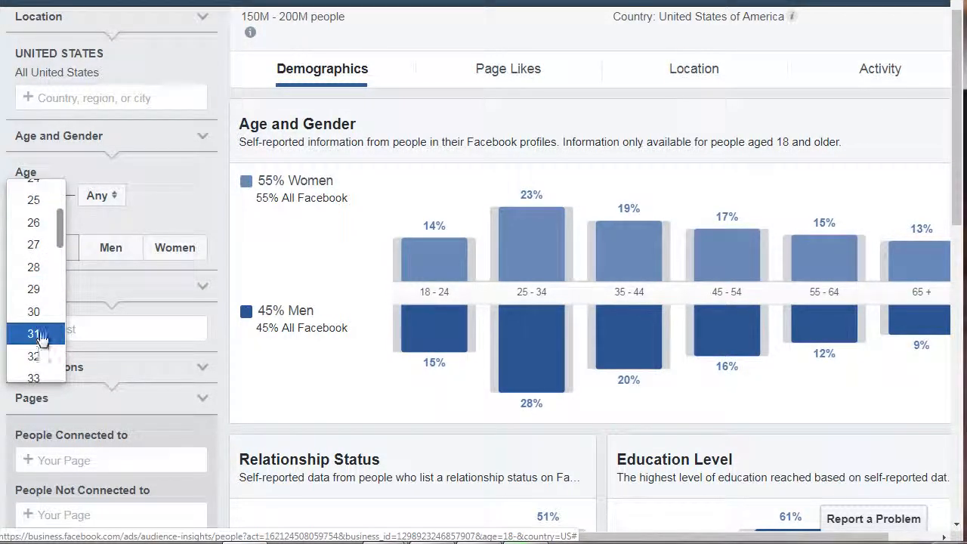
pyautogui.click(37, 312)
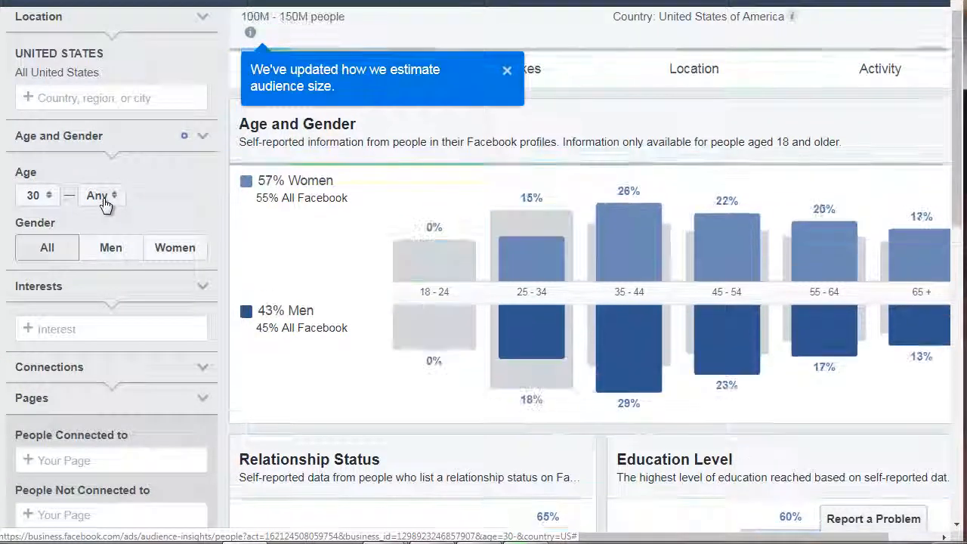
pyautogui.click(107, 198)
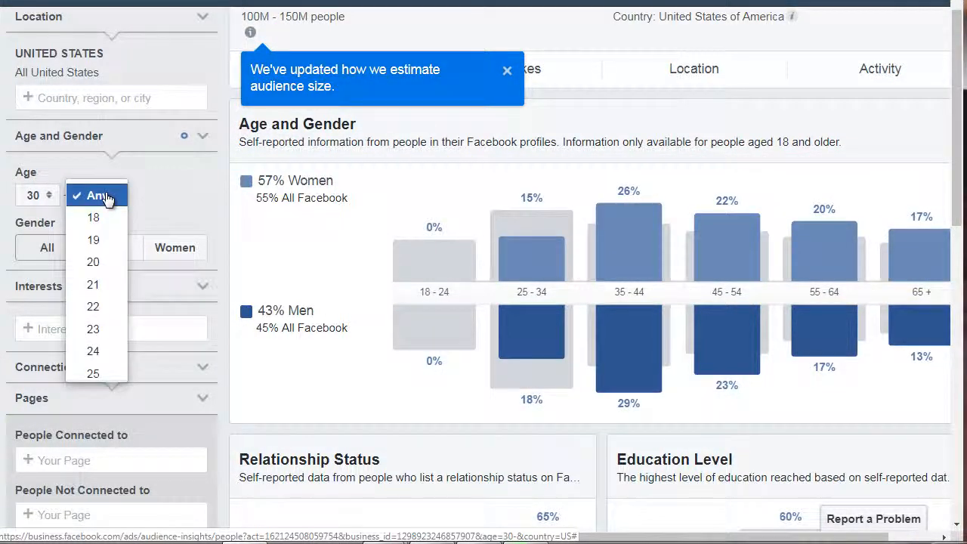
pyautogui.scroll(-5, 106, 261)
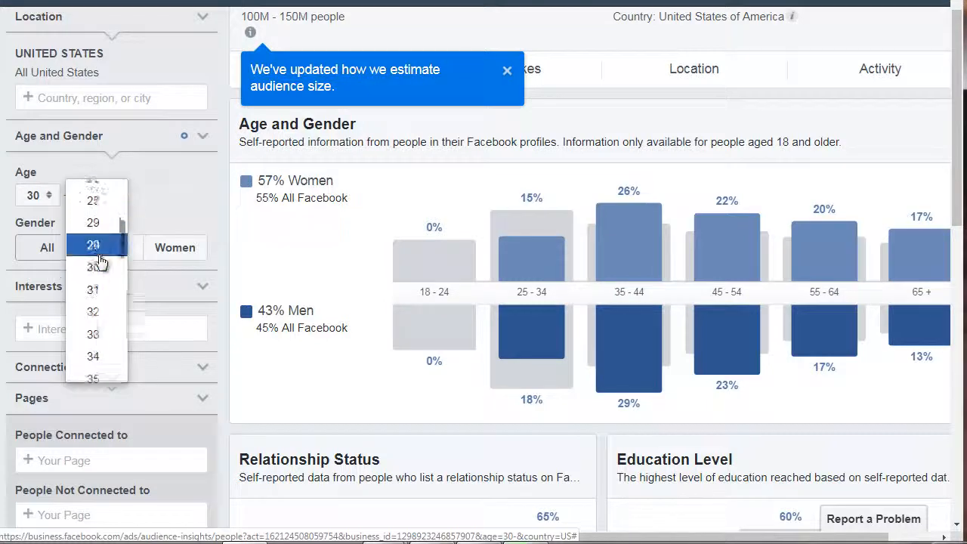
pyautogui.scroll(-10, 100, 261)
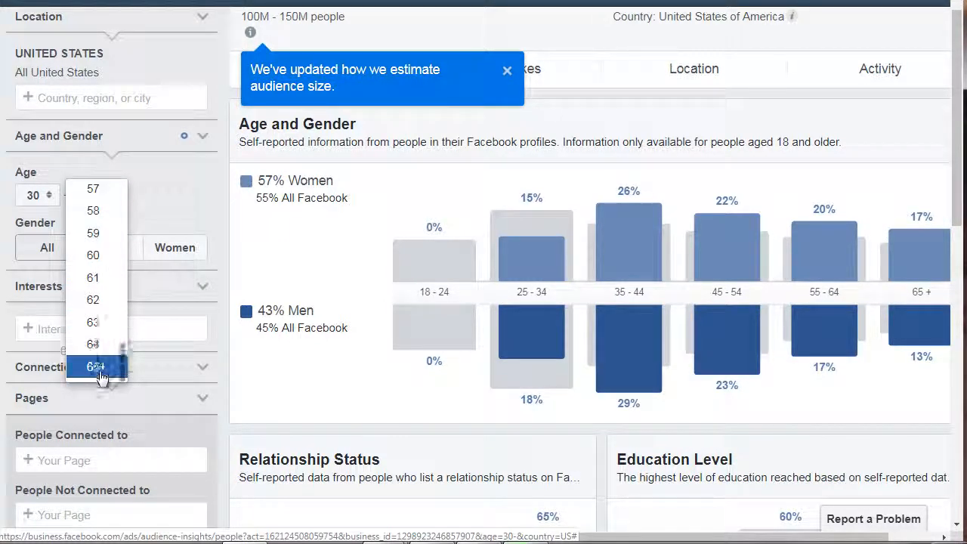
pyautogui.click(100, 371)
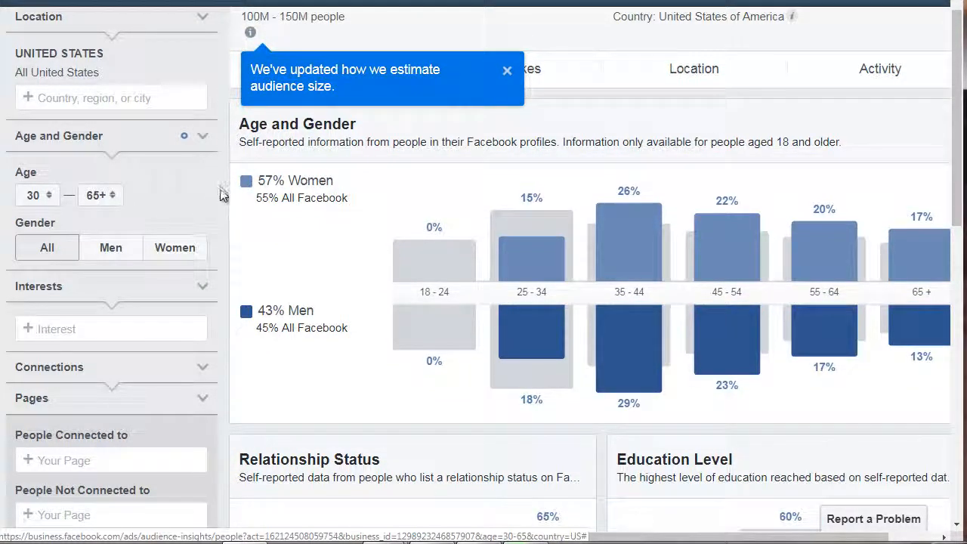
# Reset the audience age range to a minimum of 18 and a maximum of Any
pyautogui.scroll(-1, 220, 194)
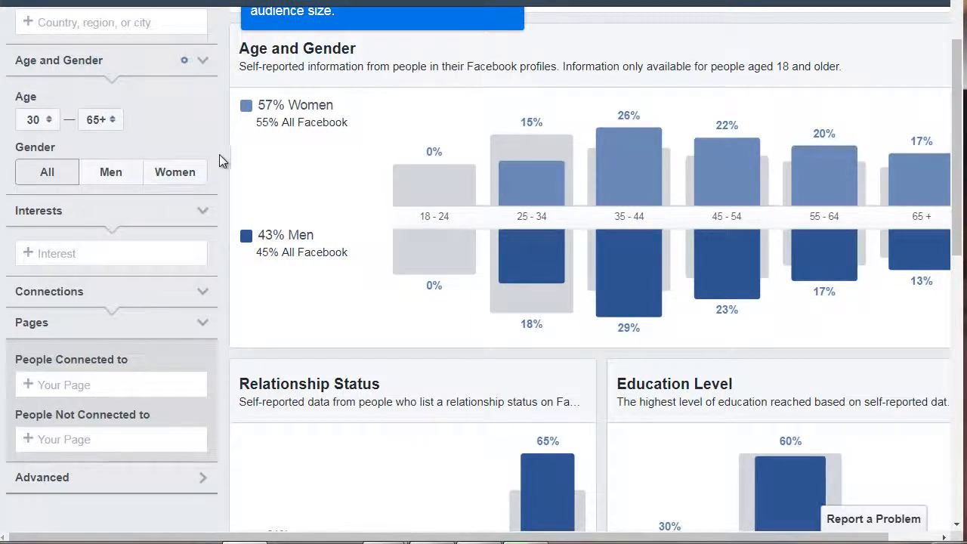
pyautogui.scroll(1, 219, 158)
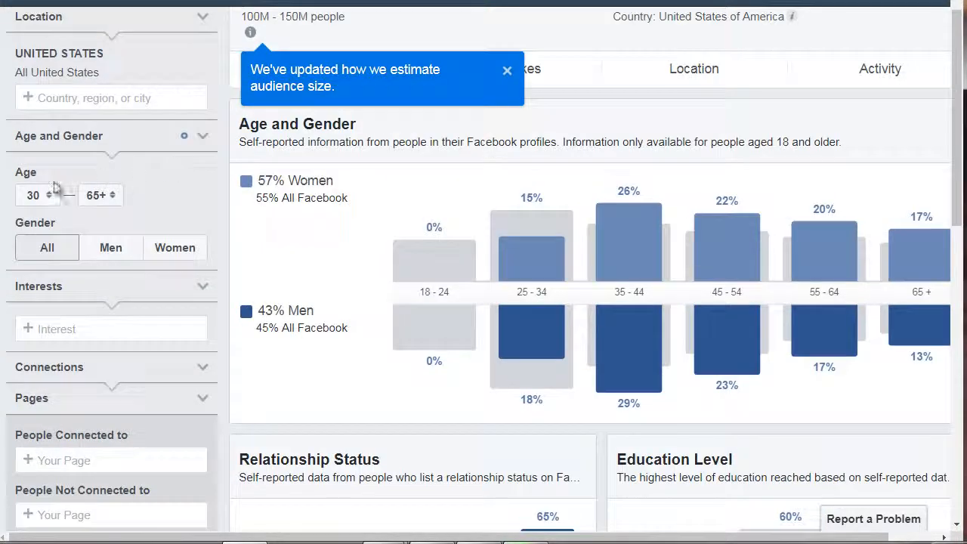
pyautogui.click(35, 195)
pyautogui.scroll(3, 39, 136)
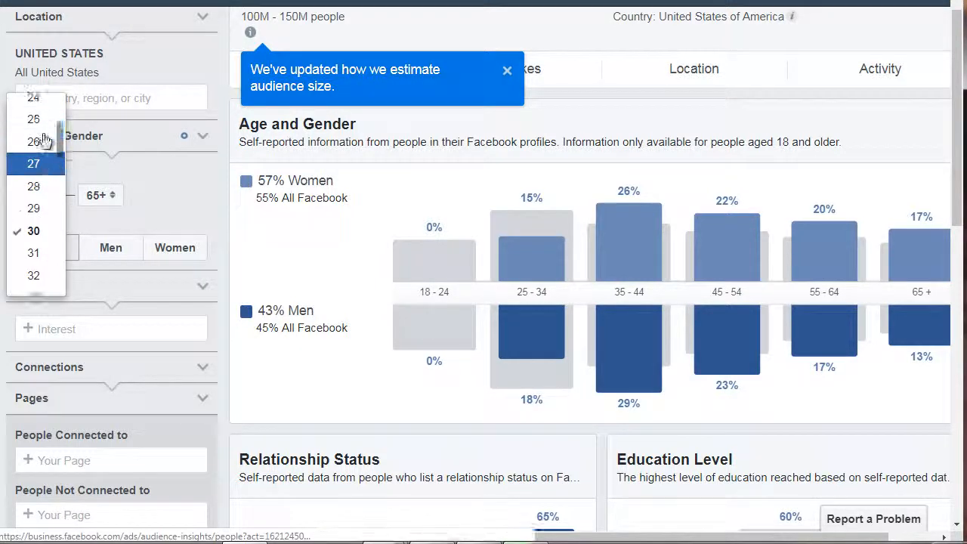
pyautogui.click(43, 118)
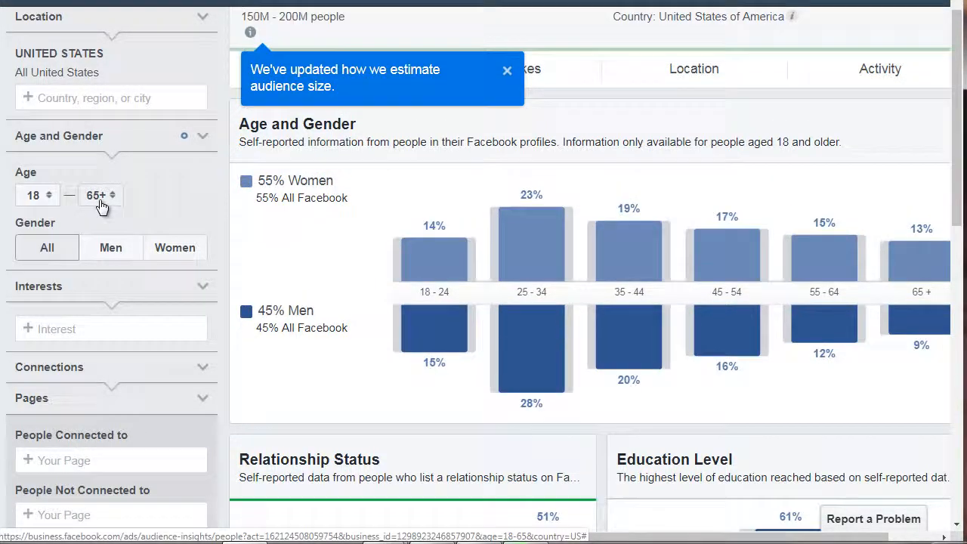
pyautogui.click(101, 197)
pyautogui.scroll(10, 100, 203)
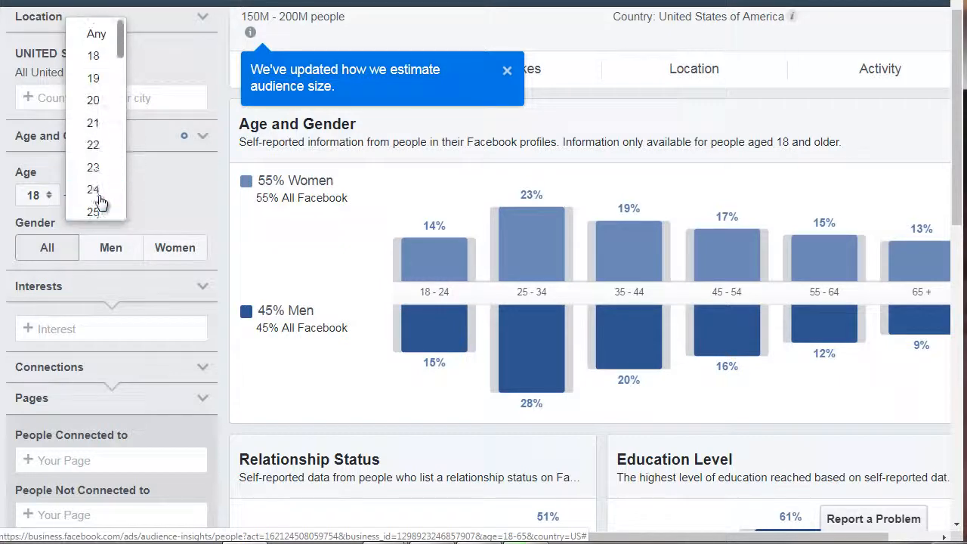
pyautogui.click(97, 34)
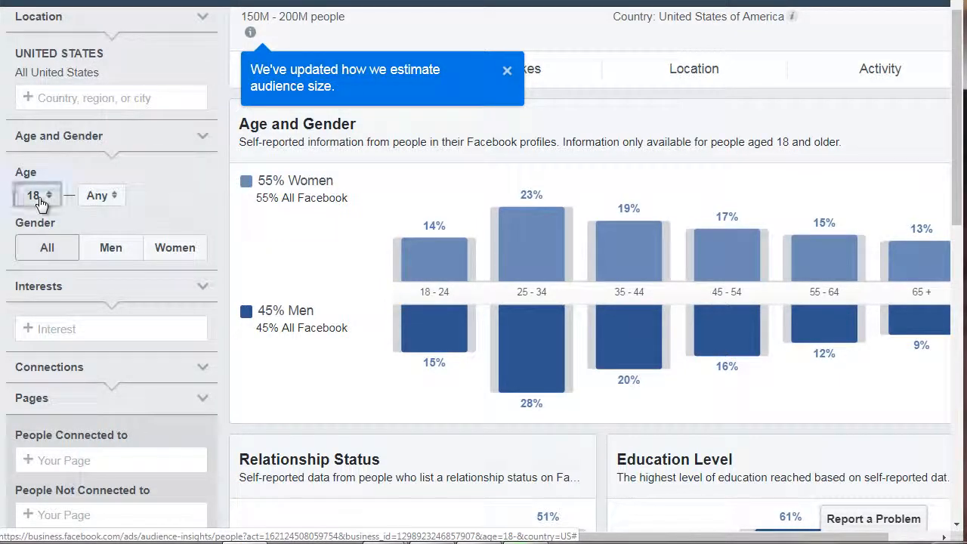
pyautogui.click(37, 195)
pyautogui.scroll(1, 39, 197)
pyautogui.click(9, 254)
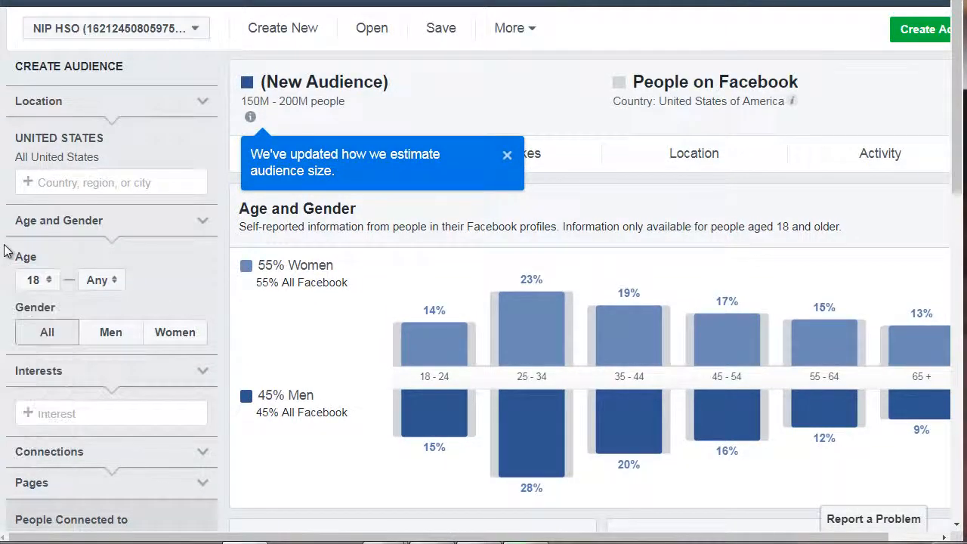
# Dismiss the audience size notice and add Scuba diving as an audience interest
pyautogui.scroll(-1, 8, 245)
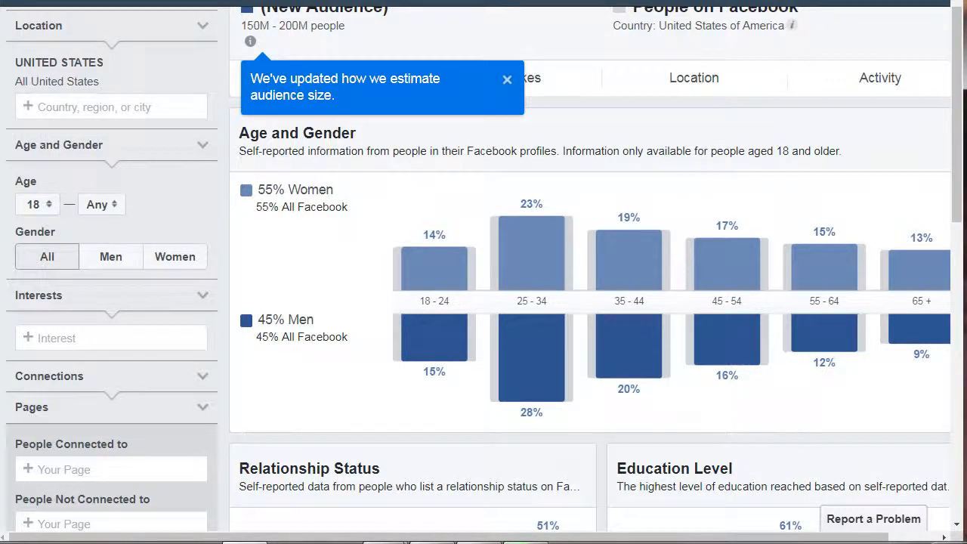
pyautogui.click(507, 80)
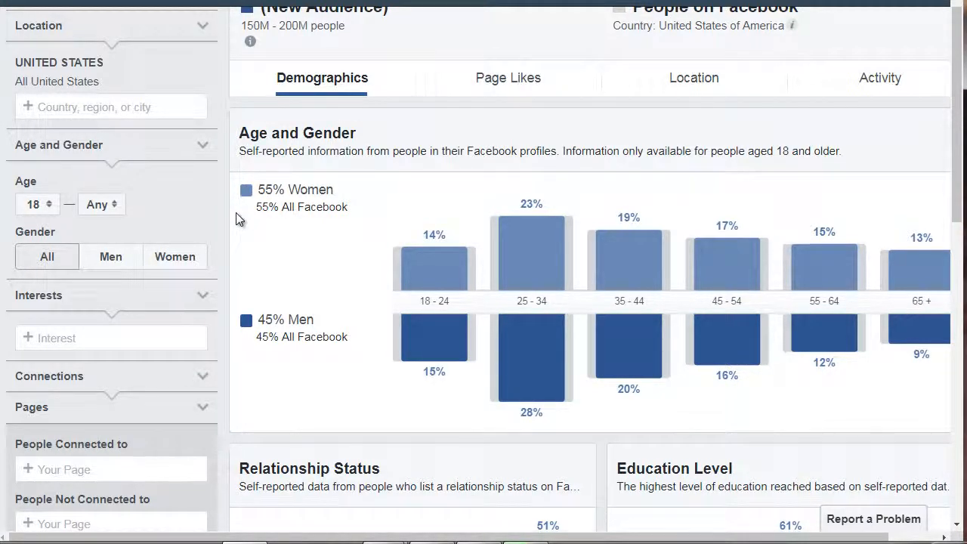
pyautogui.scroll(-2, 238, 216)
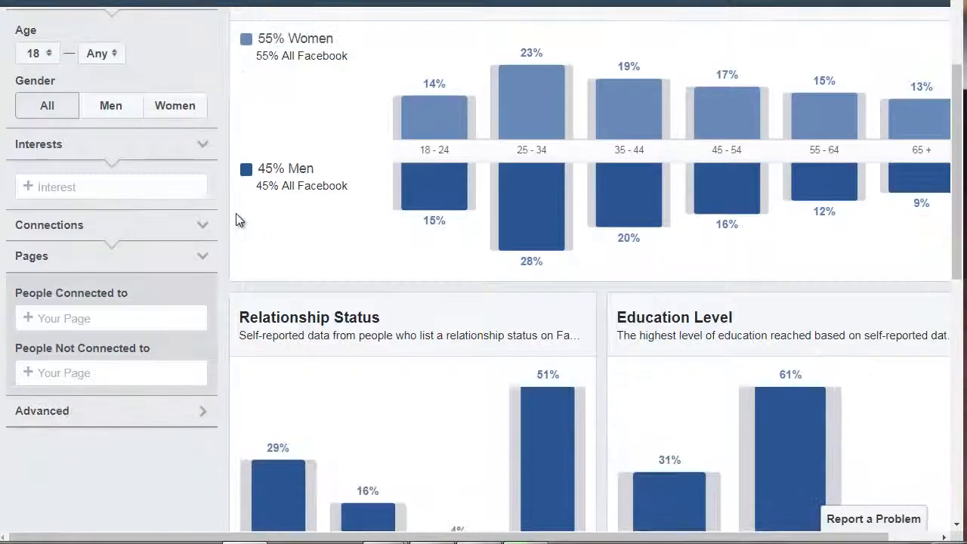
pyautogui.click(63, 183)
pyautogui.write('scuba')
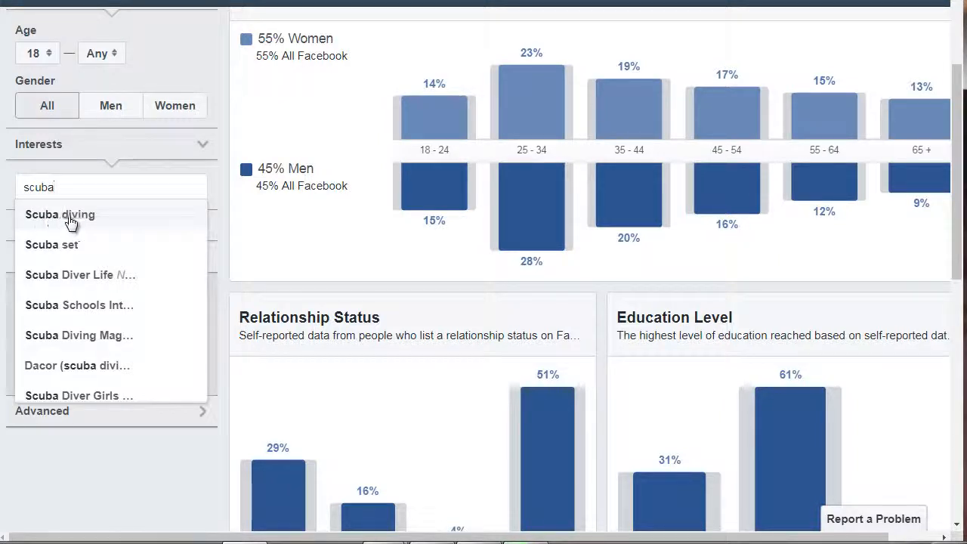
pyautogui.click(61, 220)
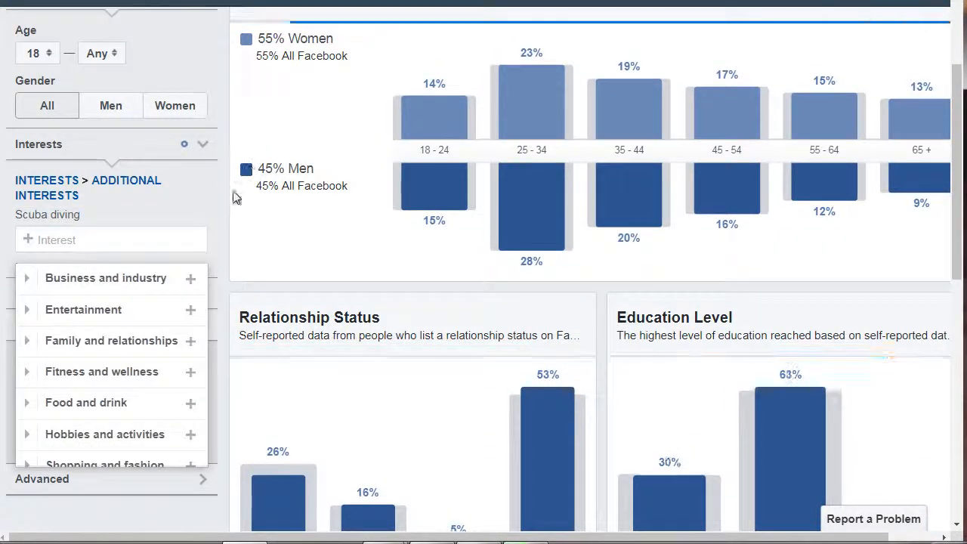
pyautogui.click(234, 197)
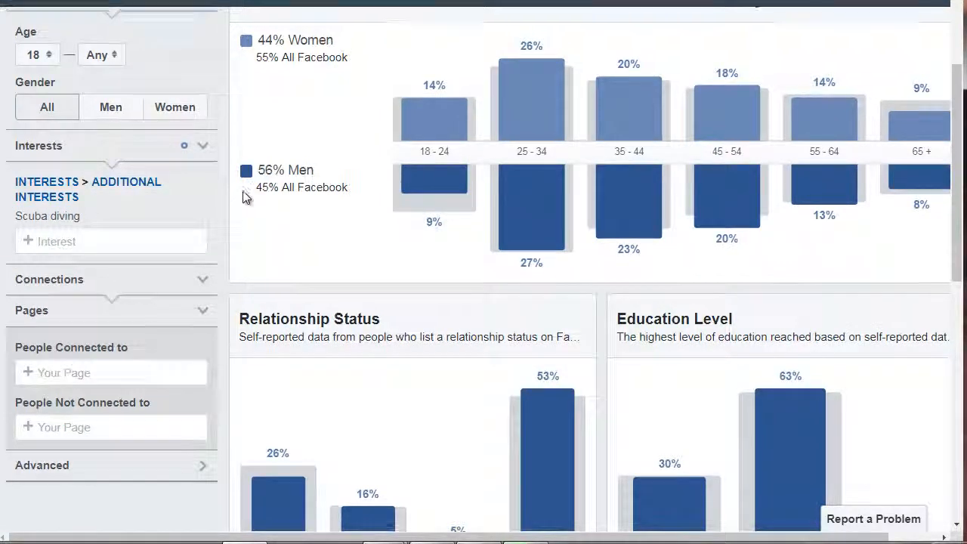
# Dismiss the audience size notice and examine the Age and Gender breakdown for the scuba diving audience
pyautogui.scroll(2, 241, 201)
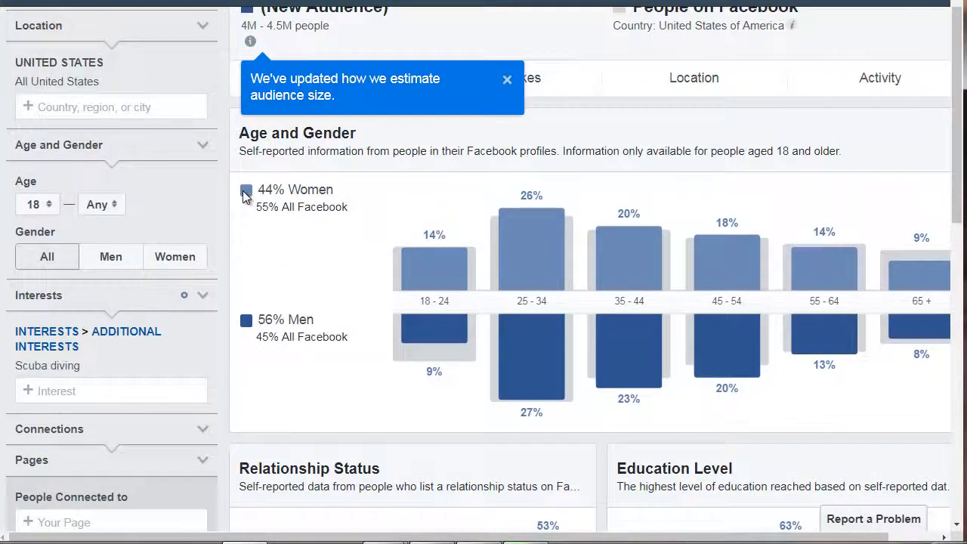
pyautogui.click(507, 80)
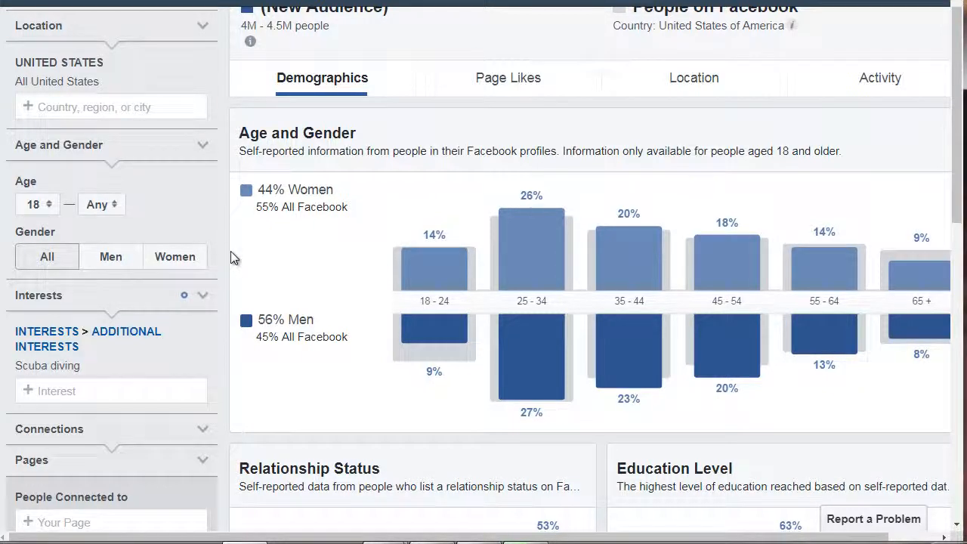
pyautogui.moveTo(109, 341)
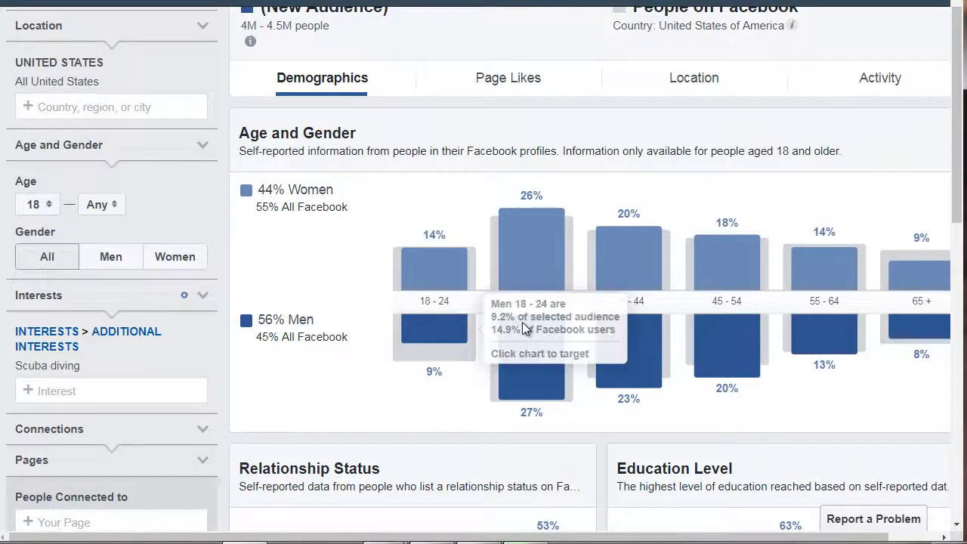
# Examine the Relationship Status and Education Level breakdowns for the scuba diving audience
pyautogui.moveTo(522, 322)
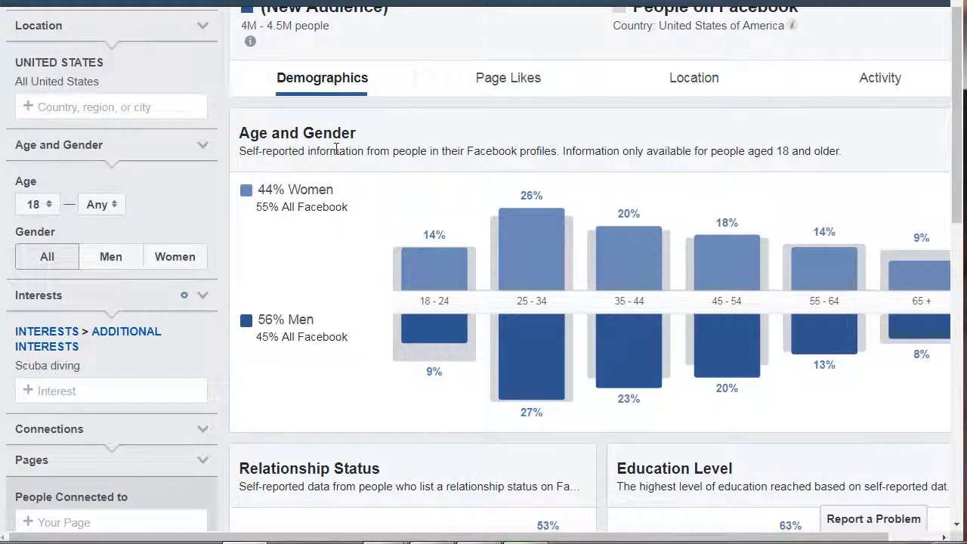
pyautogui.scroll(-3, 337, 148)
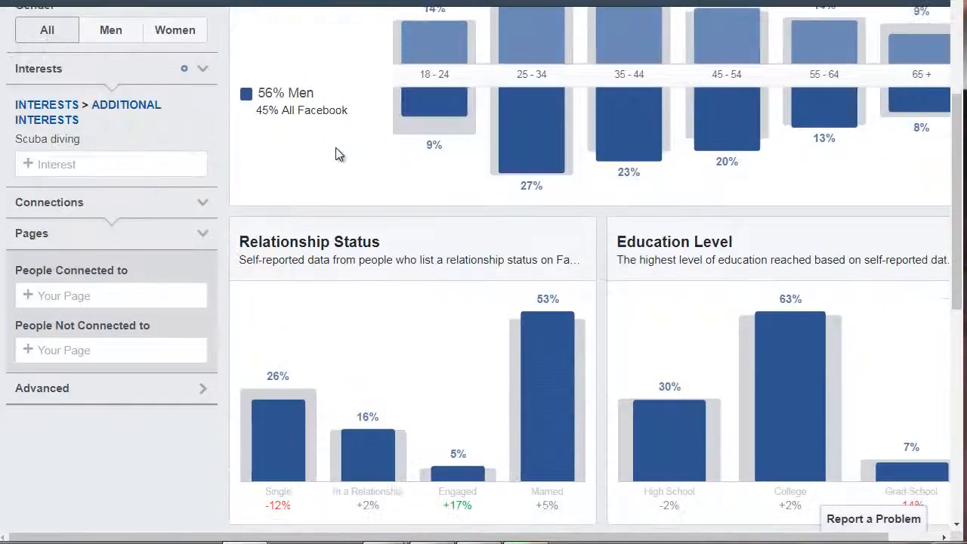
pyautogui.scroll(-3, 338, 147)
pyautogui.scroll(1, 349, 146)
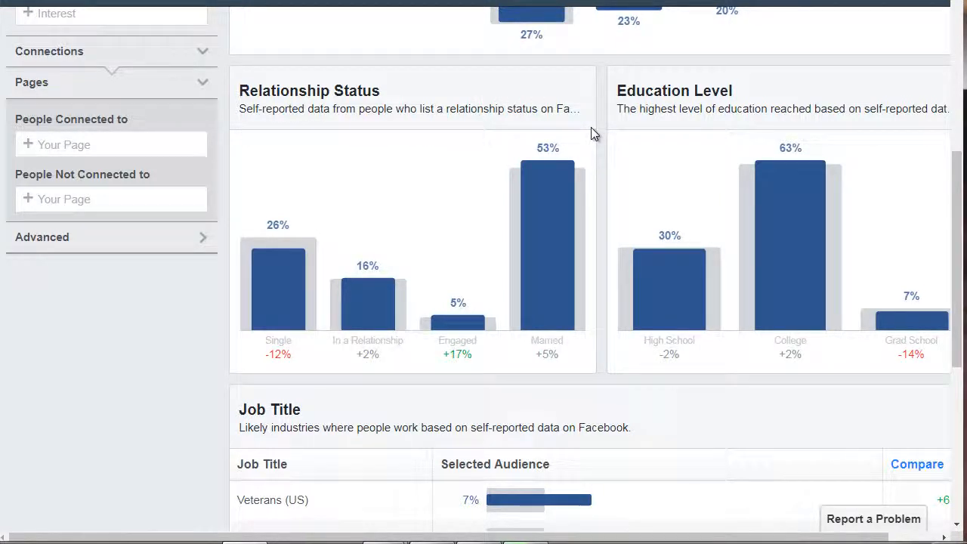
pyautogui.moveTo(822, 249)
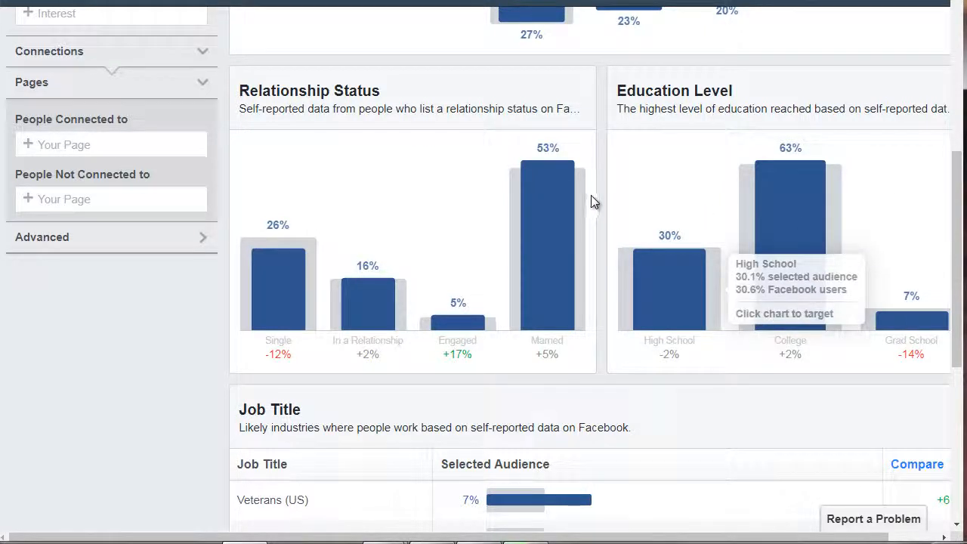
pyautogui.scroll(-1, 596, 194)
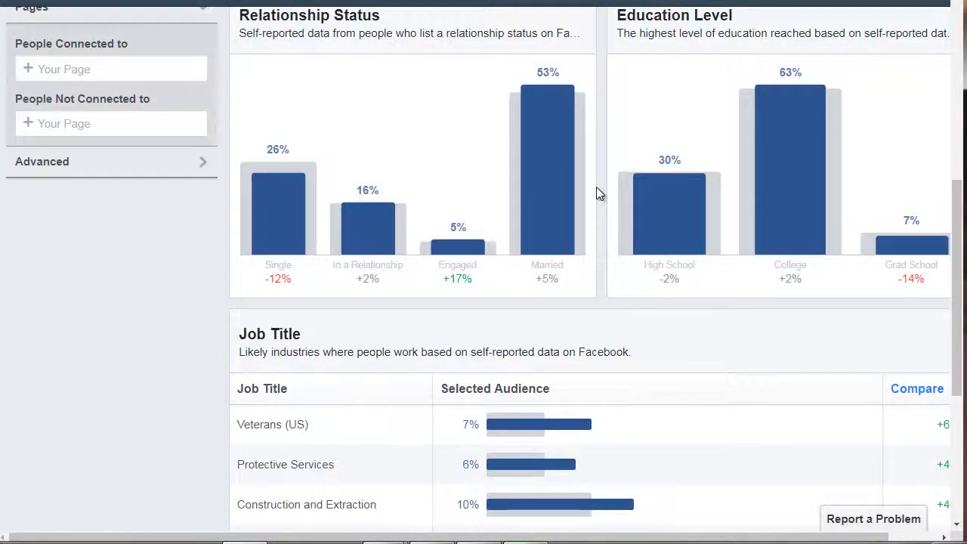
# Examine the audience's Job Title breakdown, including how each industry compares with Facebook users overall
pyautogui.scroll(-3, 597, 193)
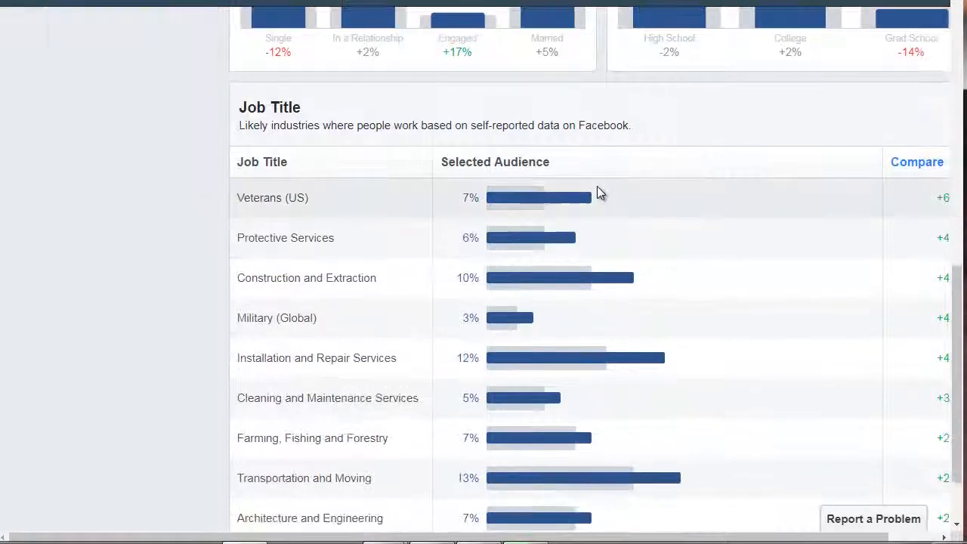
pyautogui.scroll(-1, 597, 193)
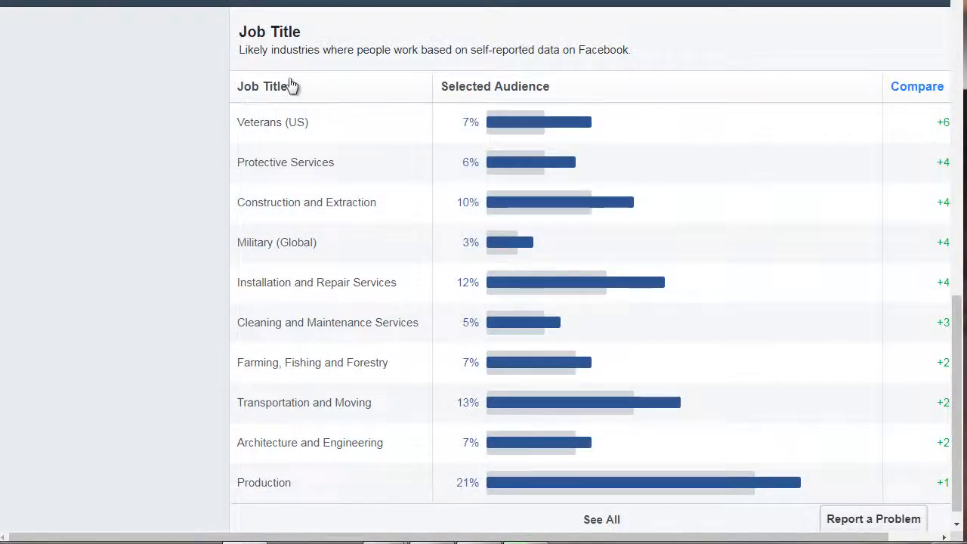
pyautogui.scroll(-1, 637, 497)
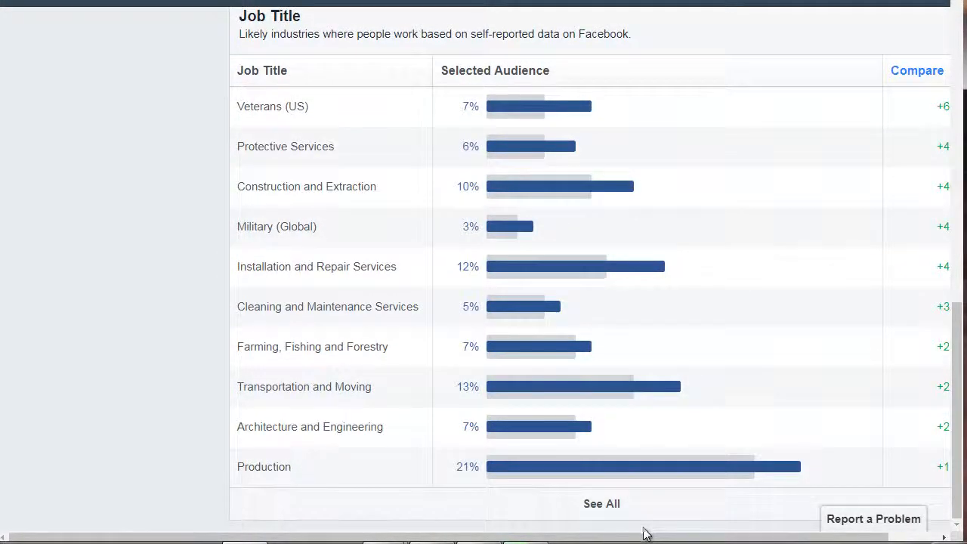
pyautogui.moveTo(642, 534); pyautogui.dragTo(687, 535)
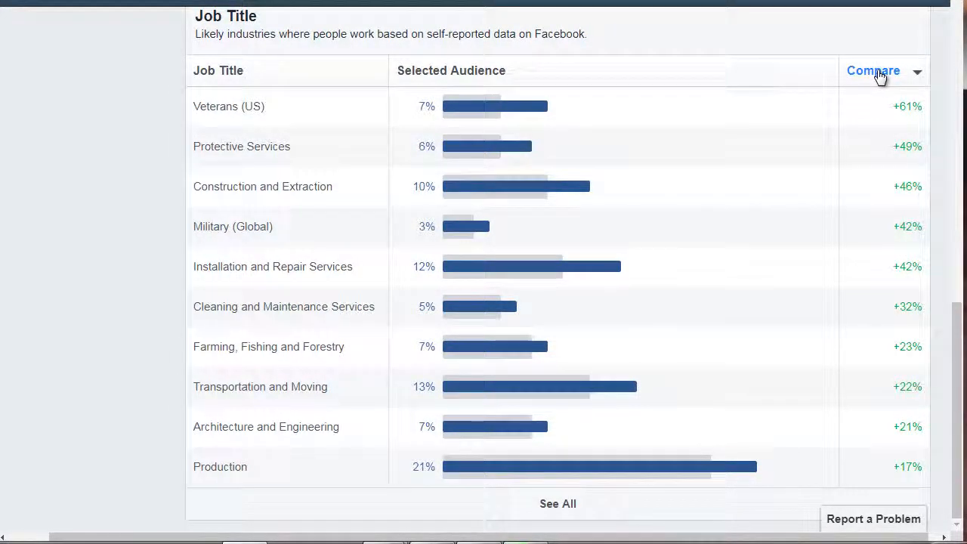
pyautogui.moveTo(898, 308)
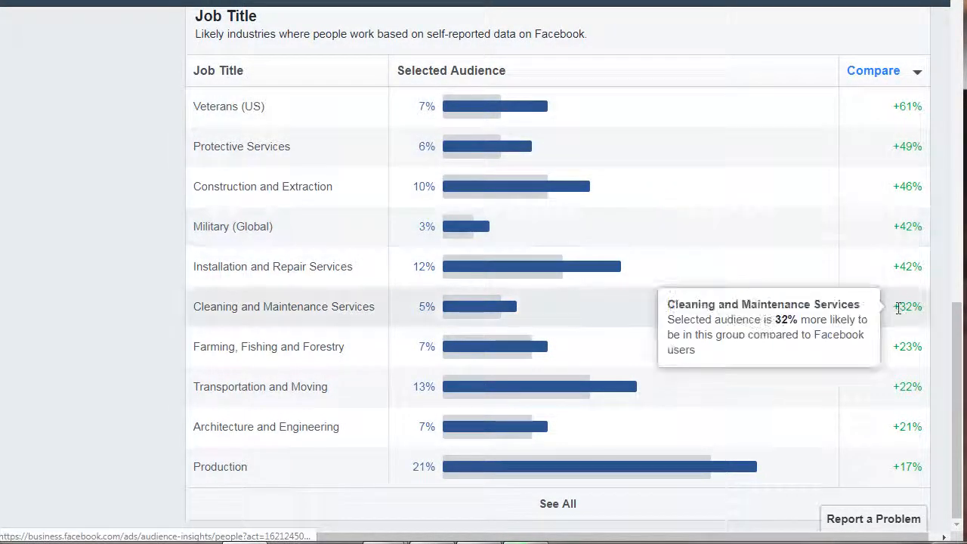
pyautogui.moveTo(898, 220)
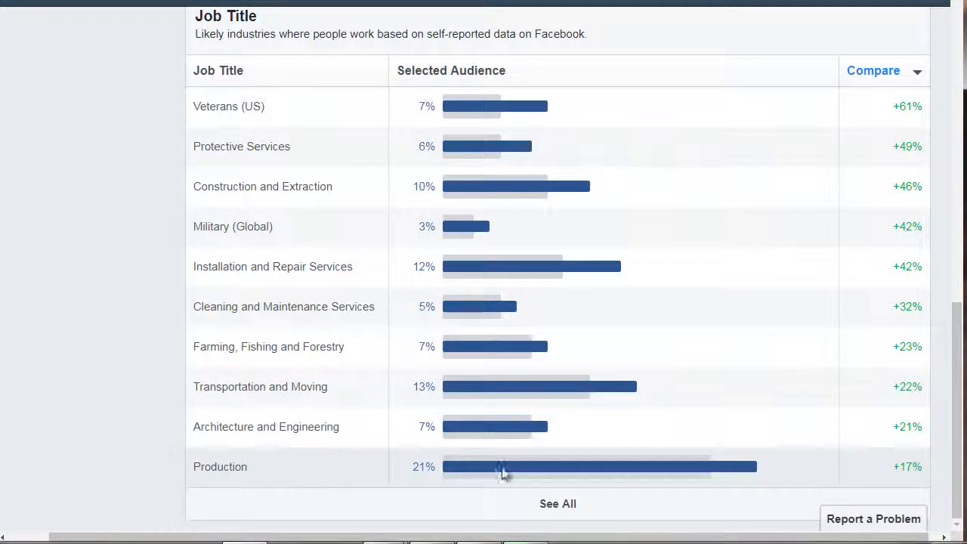
pyautogui.moveTo(481, 434)
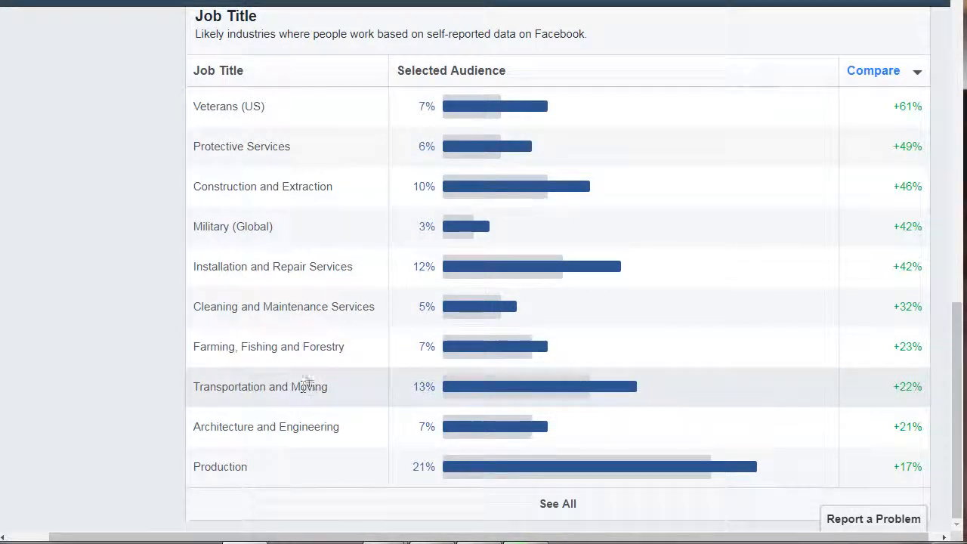
pyautogui.moveTo(458, 386)
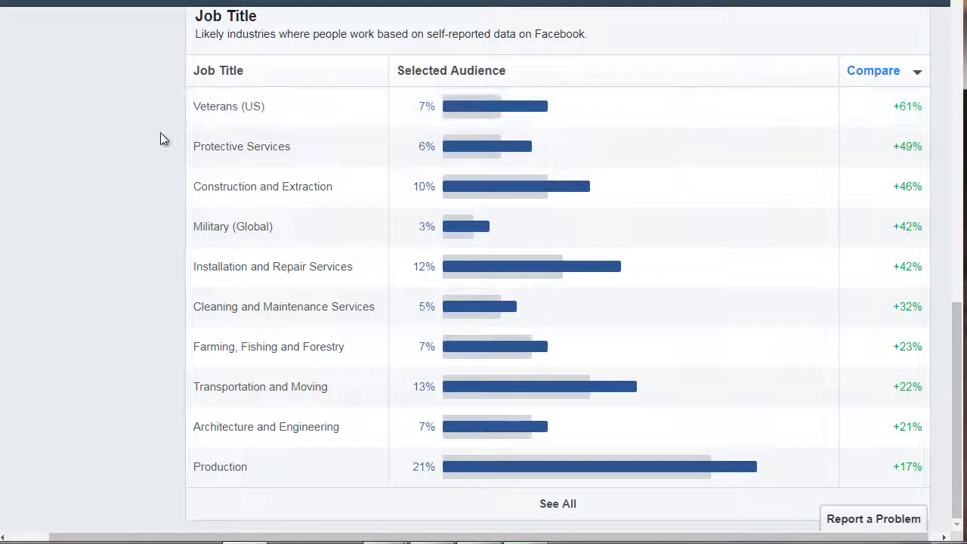
# Open the Page Likes insights for the scuba diving audience and dismiss the audience size notice
pyautogui.scroll(15, 158, 129)
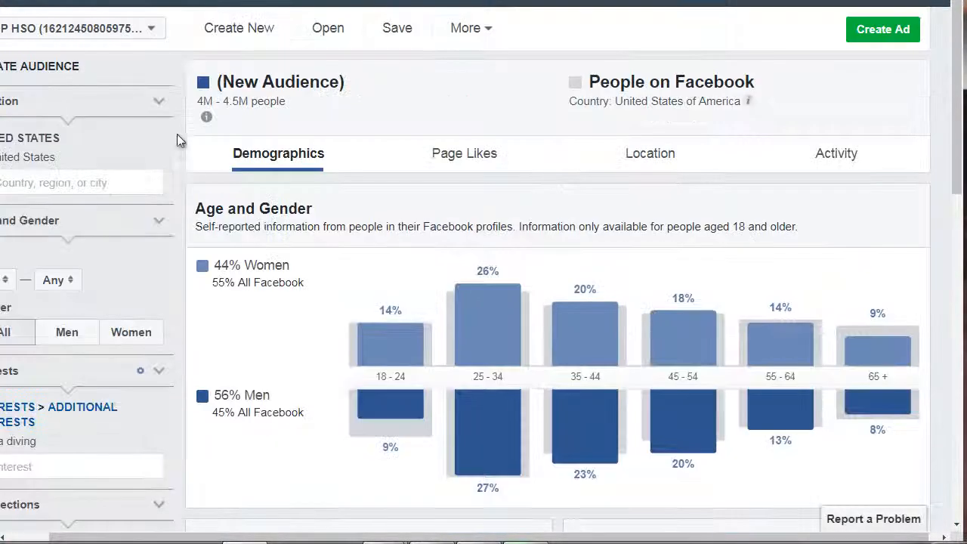
pyautogui.click(464, 153)
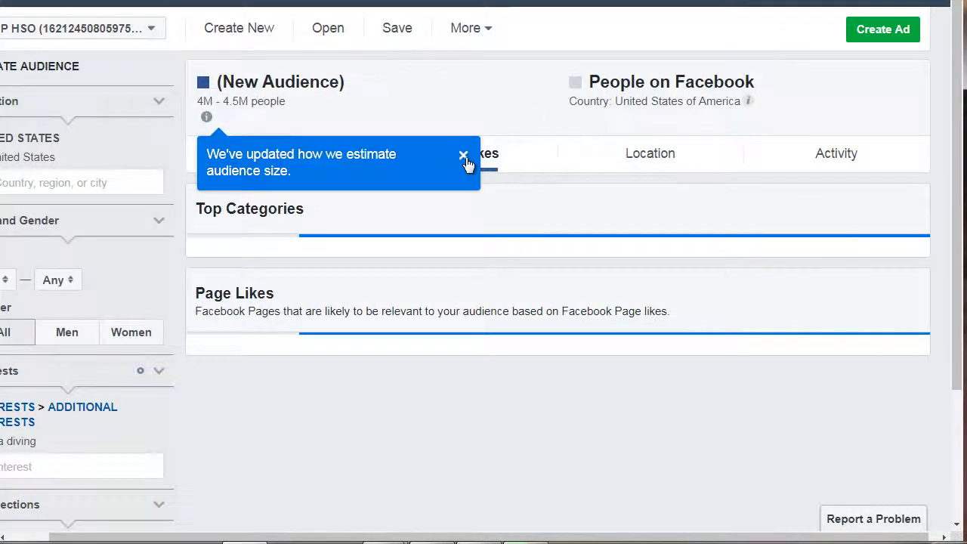
pyautogui.click(463, 156)
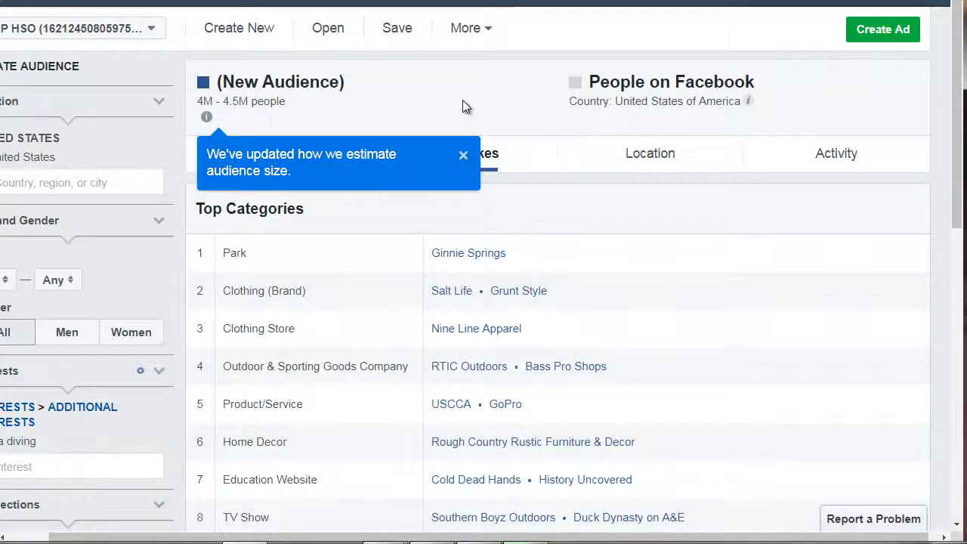
pyautogui.click(454, 157)
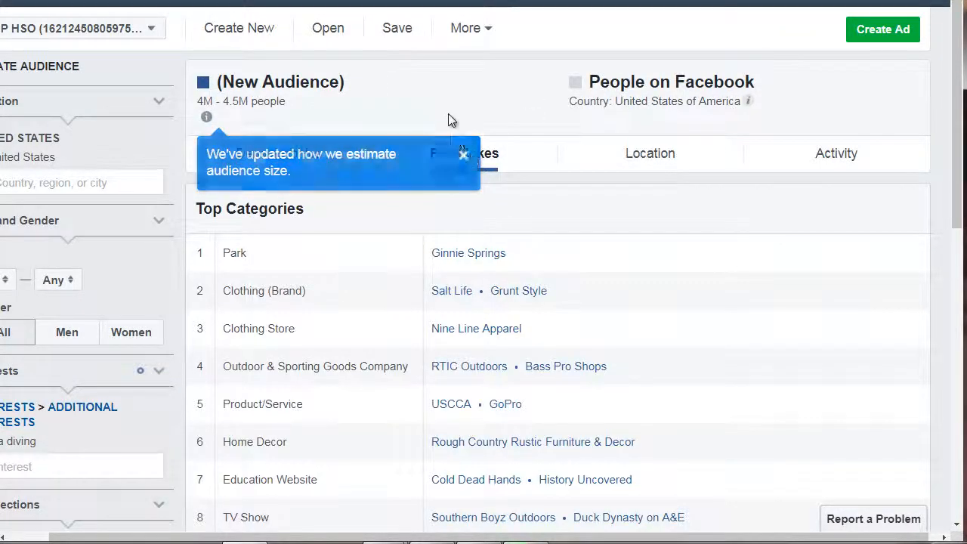
# Examine the audience's Top Categories and the relevance and affinity of the pages it likes
pyautogui.scroll(-1, 441, 90)
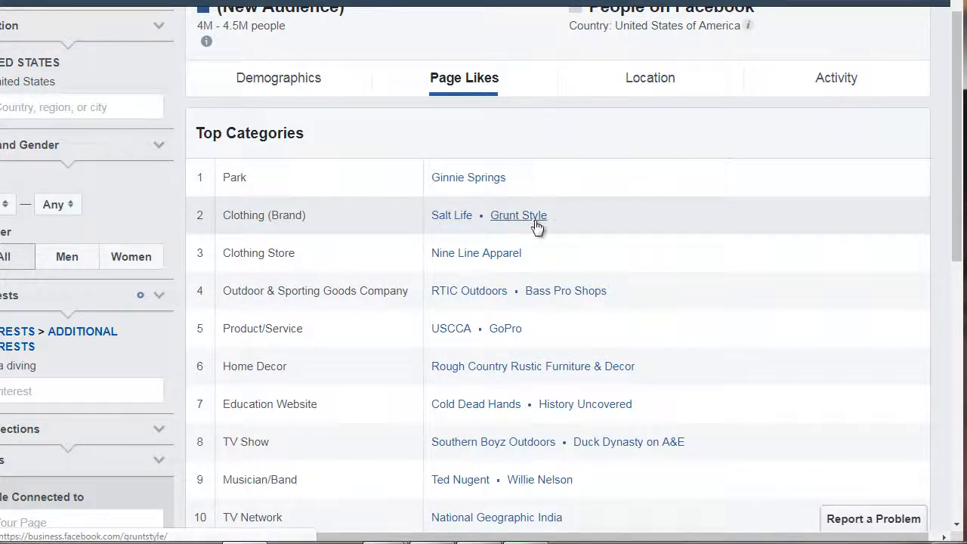
pyautogui.scroll(-1, 401, 241)
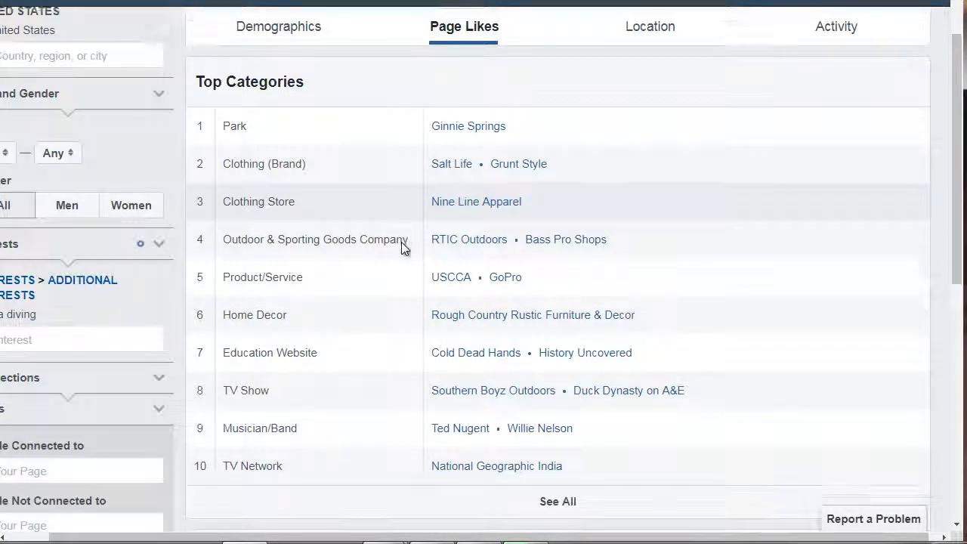
pyautogui.scroll(-1, 423, 223)
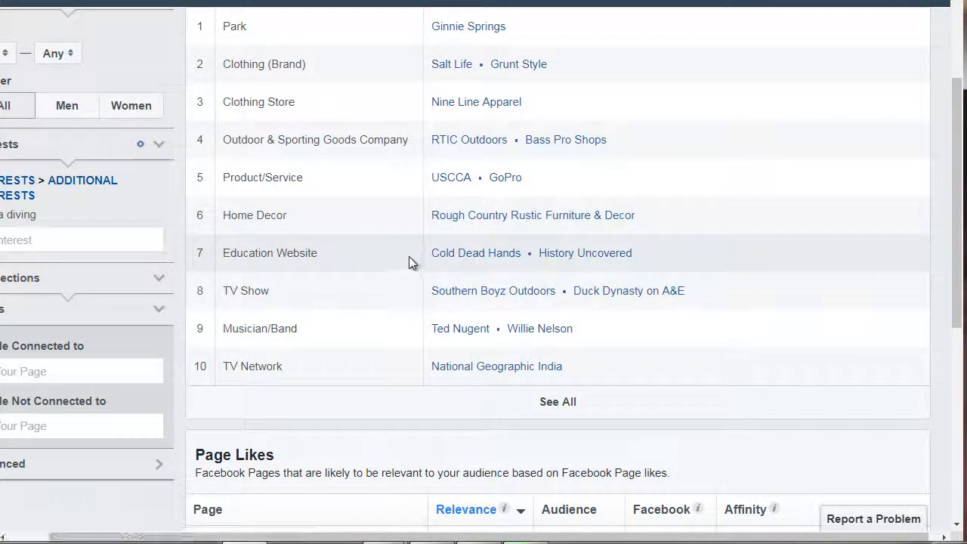
pyautogui.scroll(-1, 409, 256)
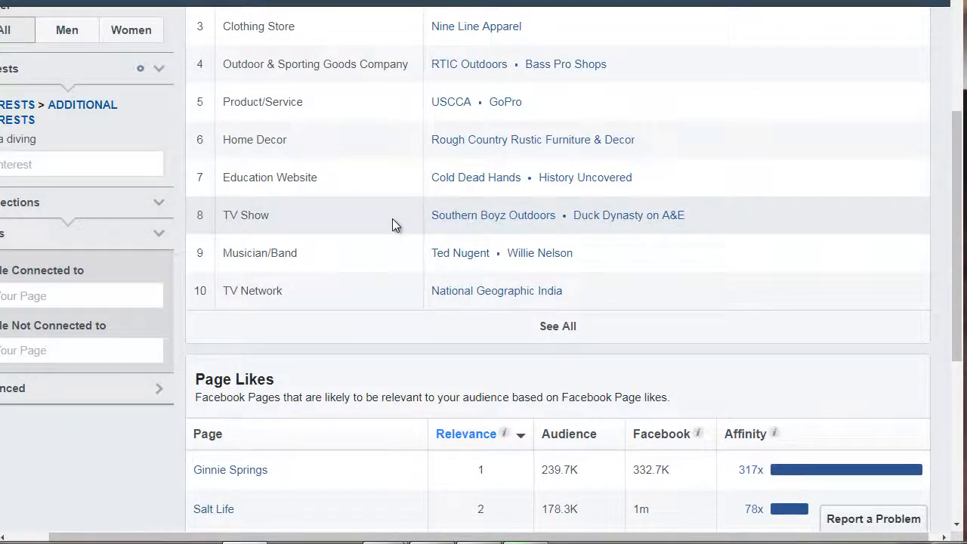
pyautogui.scroll(1, 284, 347)
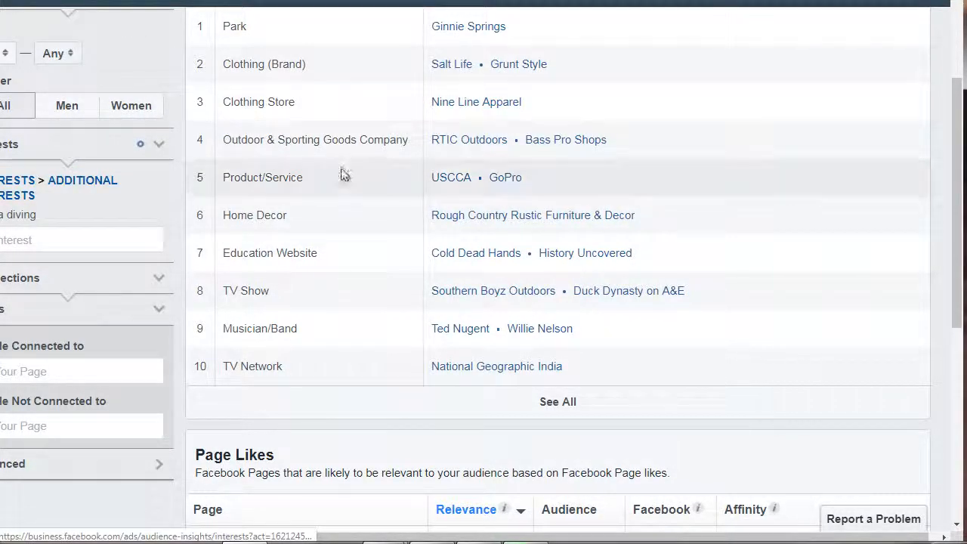
pyautogui.scroll(-1, 373, 250)
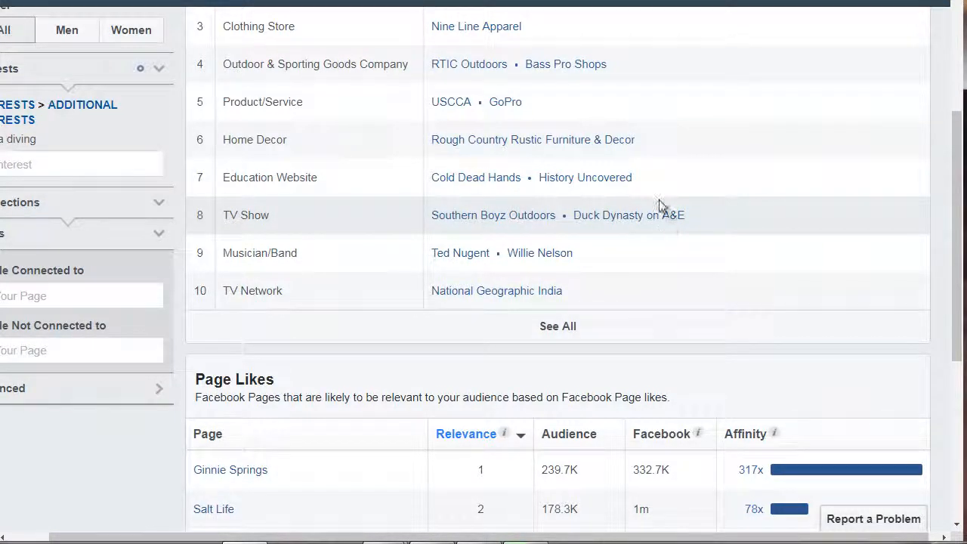
pyautogui.scroll(-4, 368, 245)
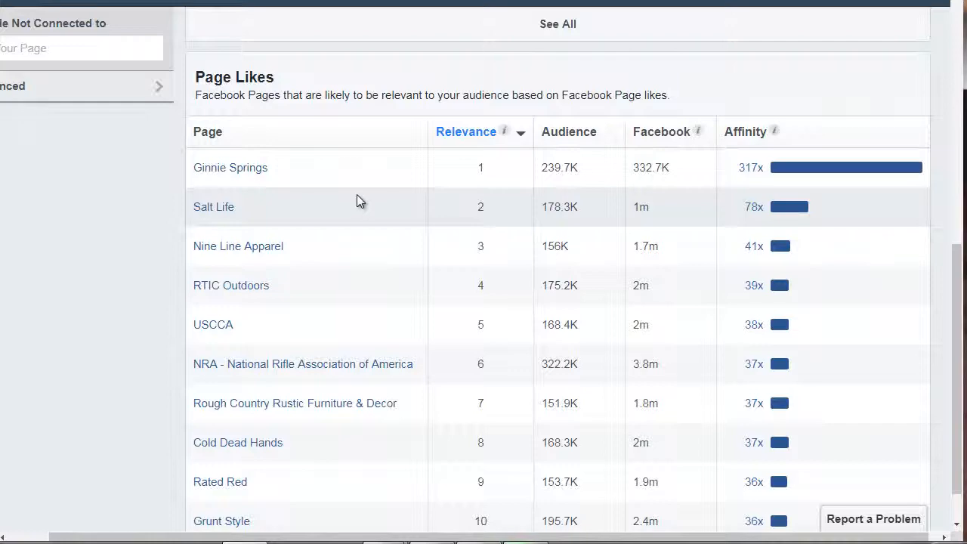
# Review the audience's top cities and top languages in the Location insights, dismissing the audience size notice
pyautogui.scroll(10, 382, 232)
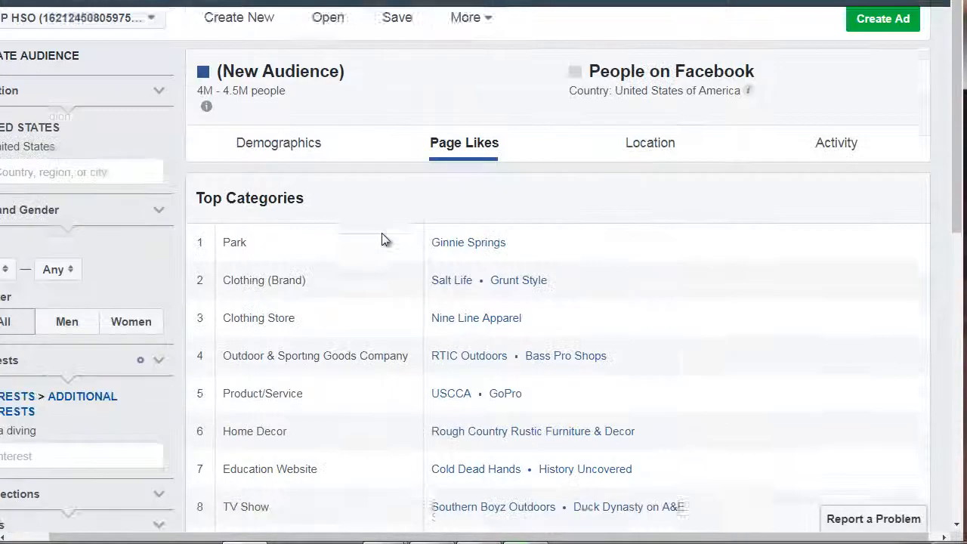
pyautogui.scroll(-1, 382, 239)
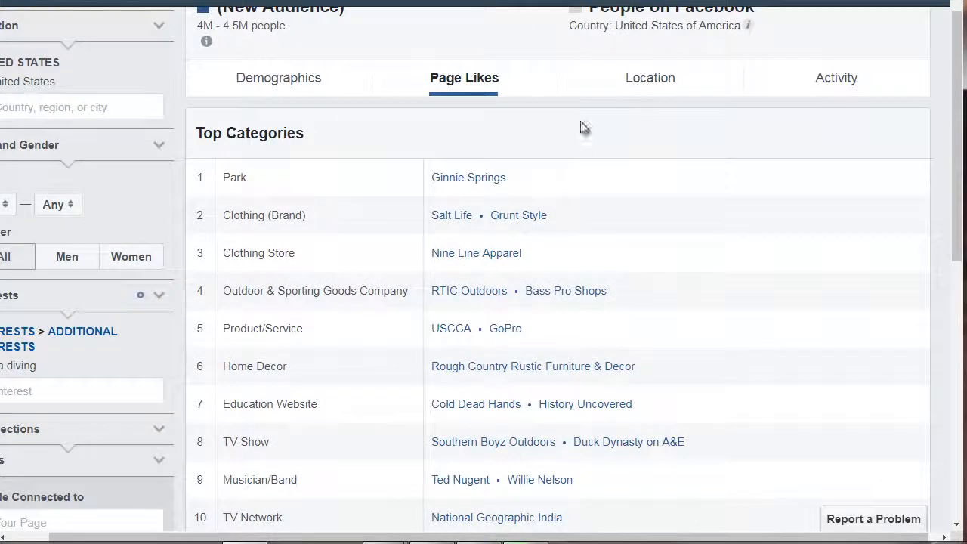
pyautogui.click(648, 80)
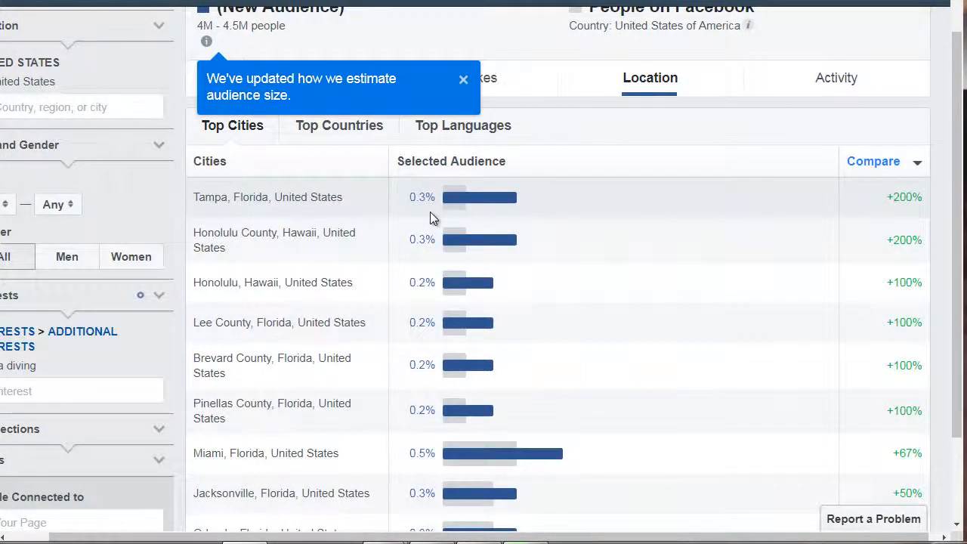
pyautogui.click(464, 81)
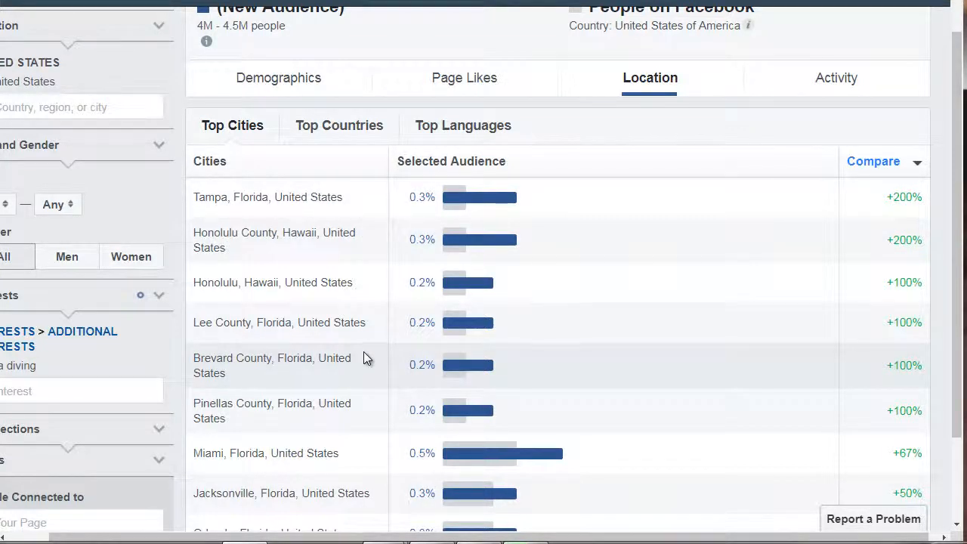
pyautogui.click(468, 122)
pyautogui.click(486, 141)
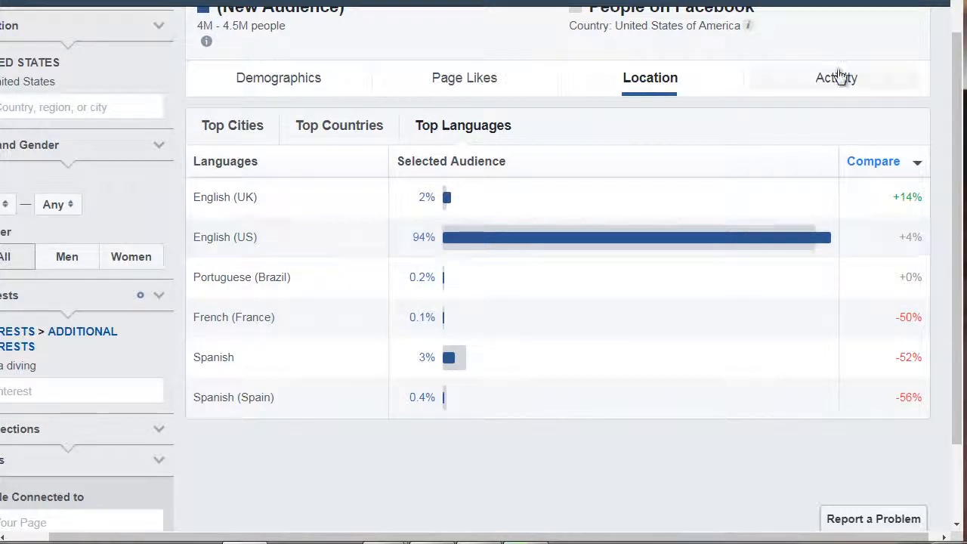
# Open the Activity insights, dismiss the audience size notice, and examine the Frequency of Activities and Device Users charts
pyautogui.click(837, 77)
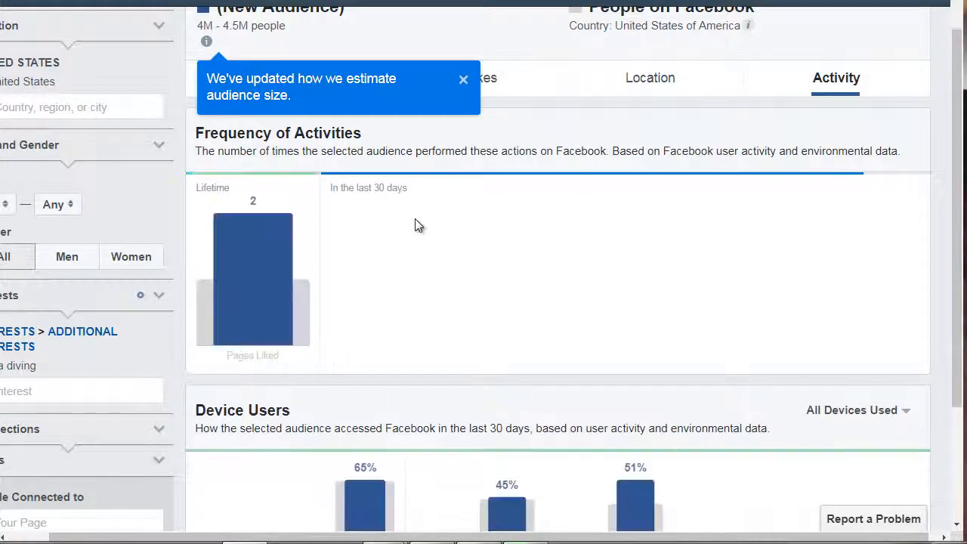
pyautogui.click(462, 80)
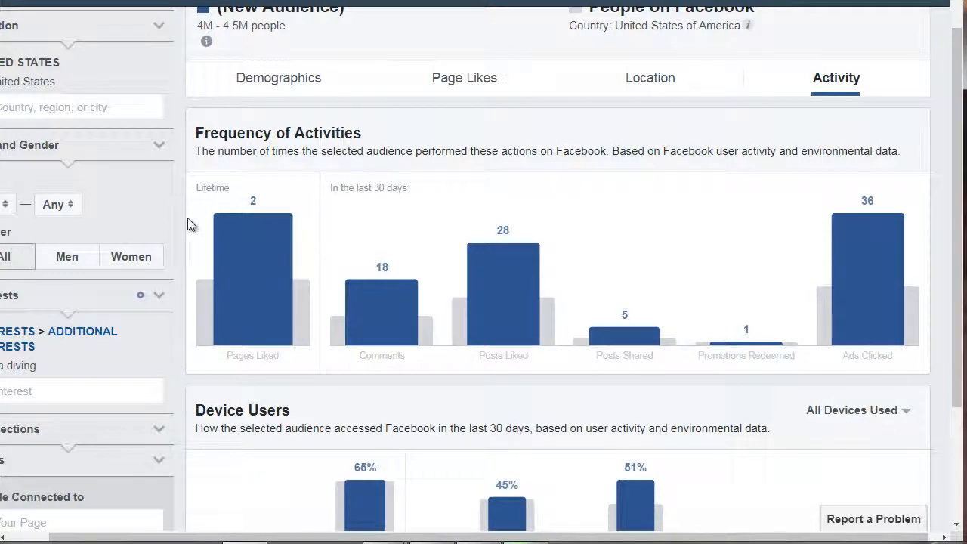
pyautogui.scroll(-1, 189, 226)
pyautogui.scroll(-1, 190, 225)
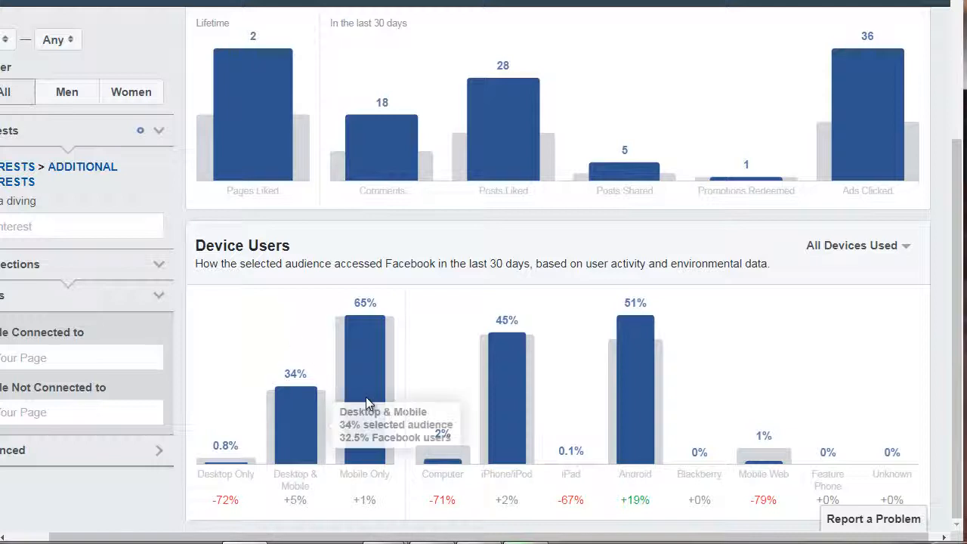
pyautogui.moveTo(366, 404)
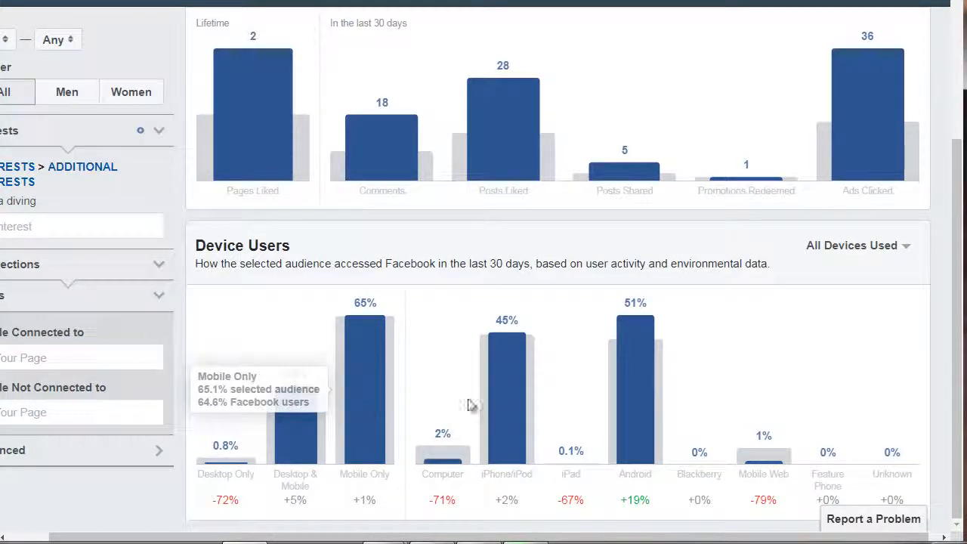
pyautogui.moveTo(520, 374)
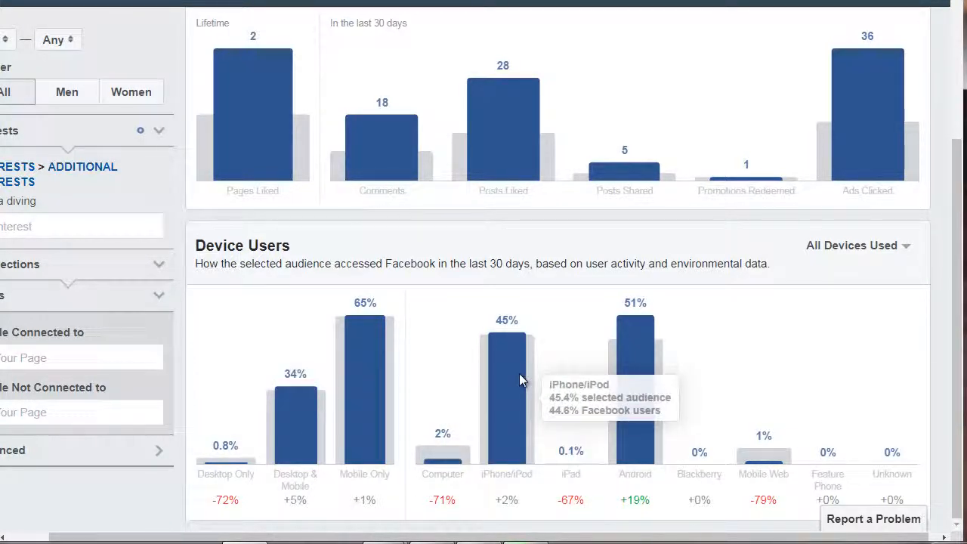
pyautogui.moveTo(657, 371)
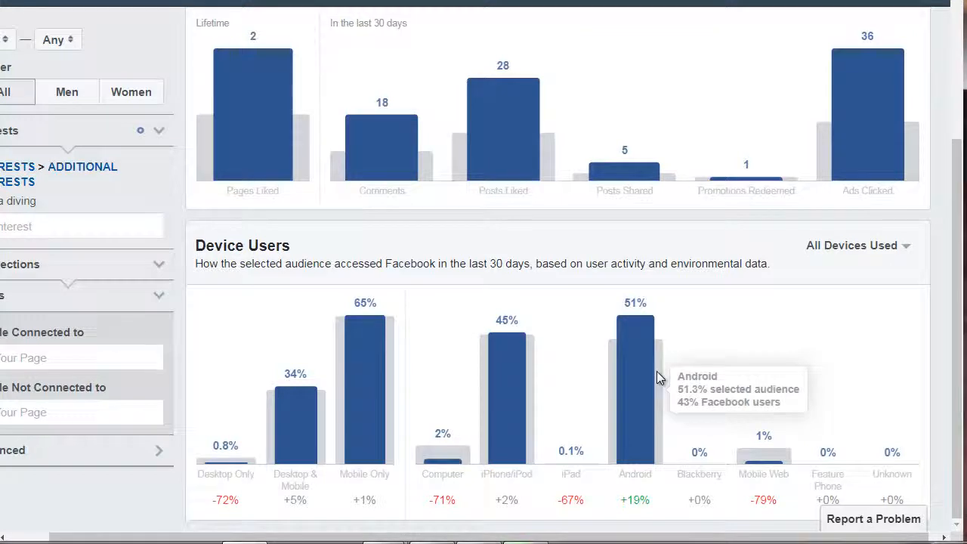
# Check the Desktop Only comparison in the Device Users chart and look over the Activity insights alongside the audience filters again
pyautogui.moveTo(230, 459)
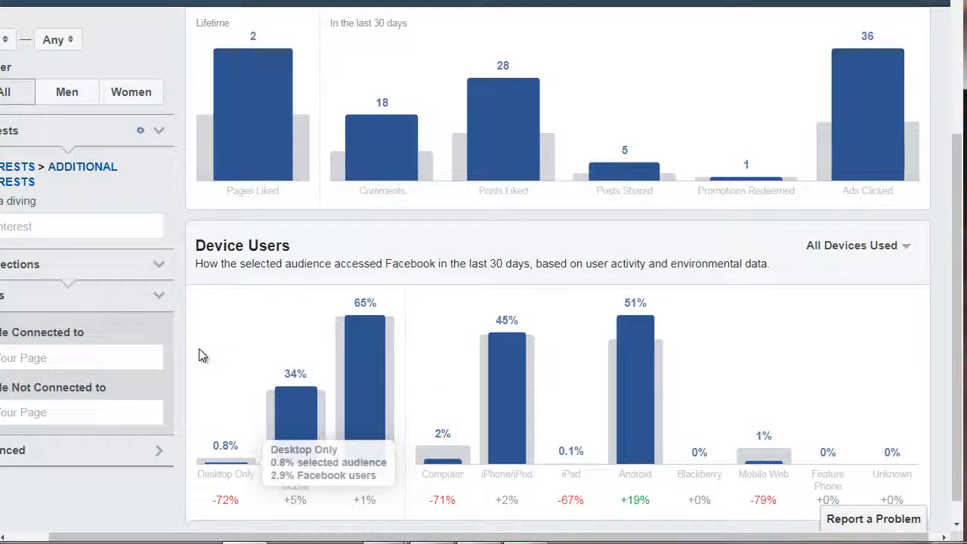
pyautogui.scroll(2, 200, 354)
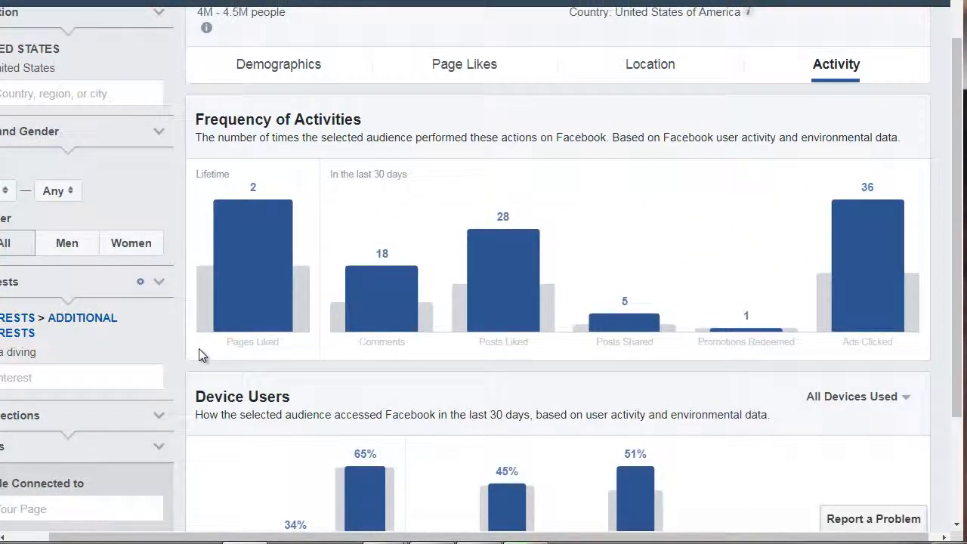
pyautogui.scroll(-2, 201, 354)
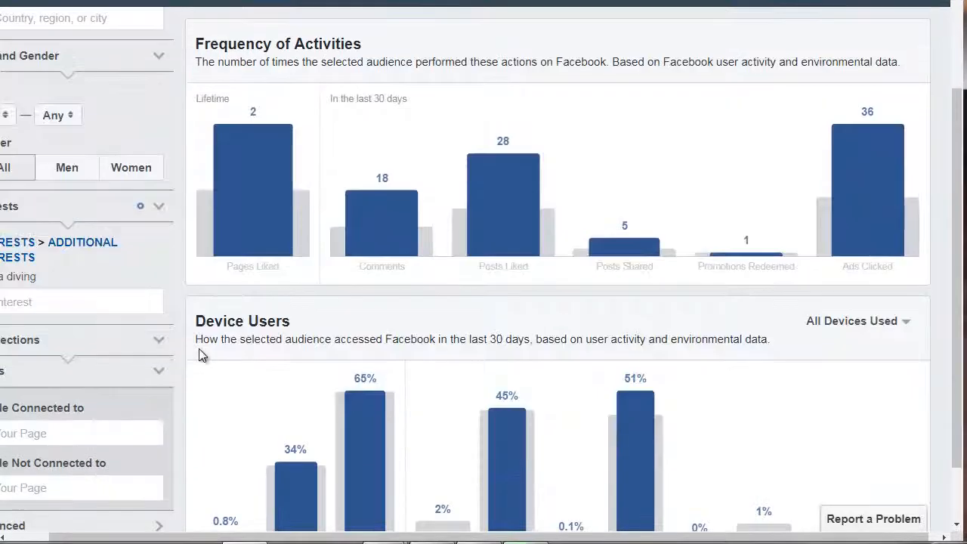
pyautogui.scroll(-2, 202, 356)
pyautogui.hscroll(-1, 227, 397)
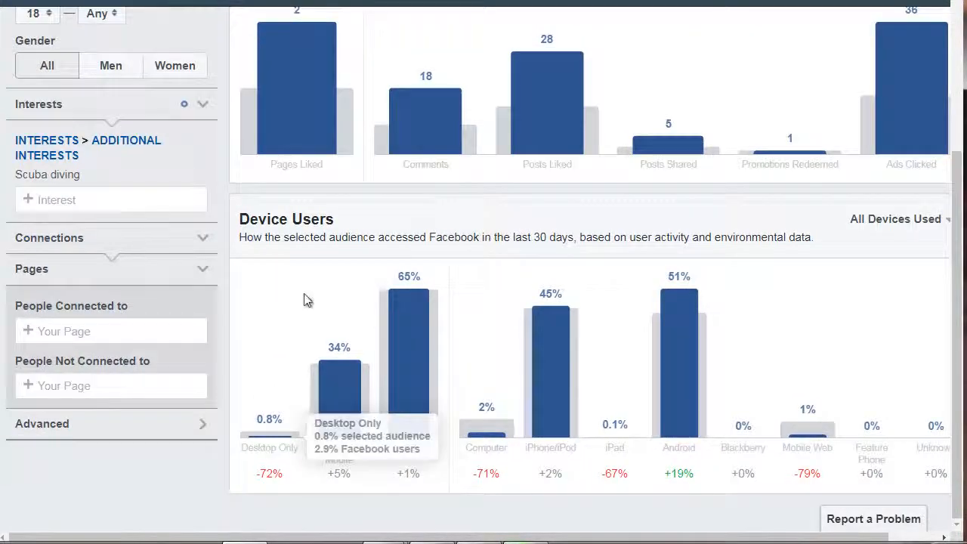
pyautogui.scroll(1, 307, 300)
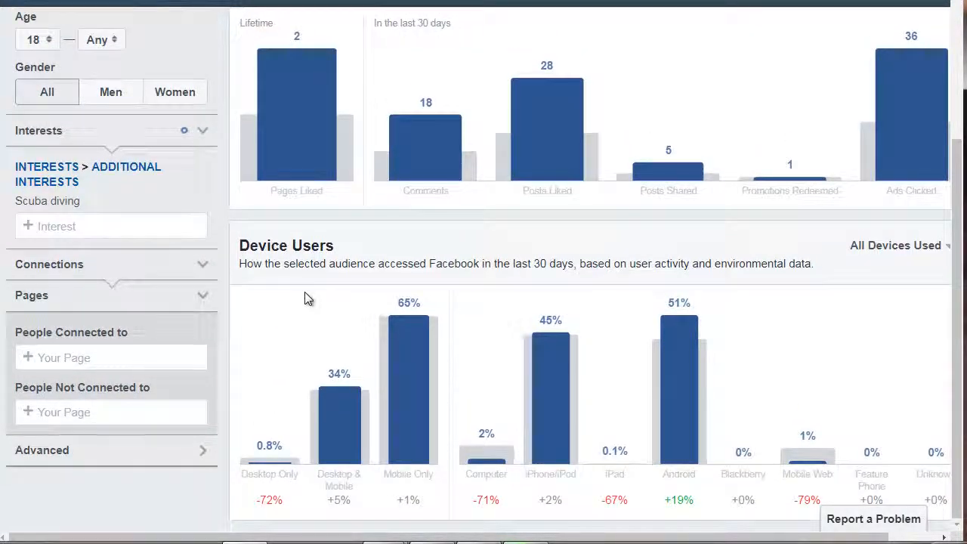
pyautogui.scroll(3, 305, 291)
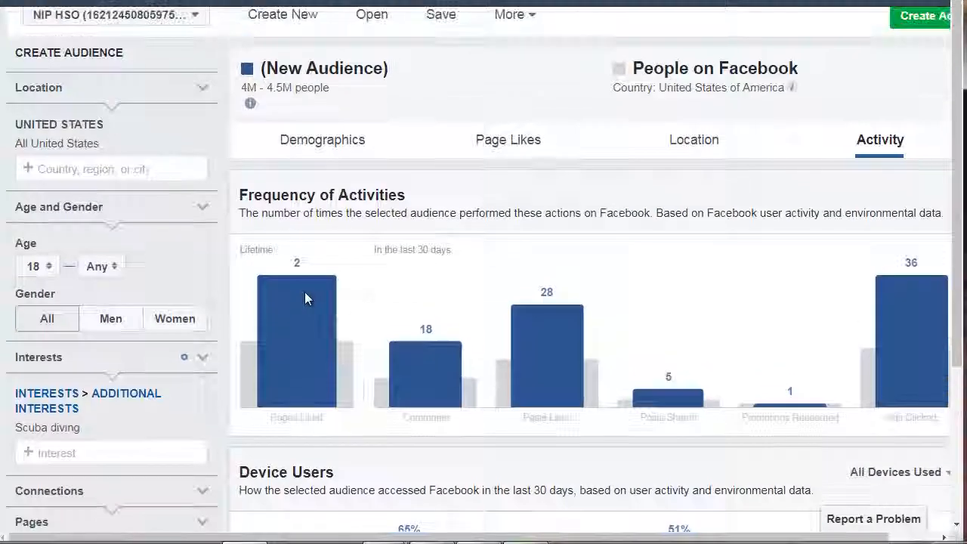